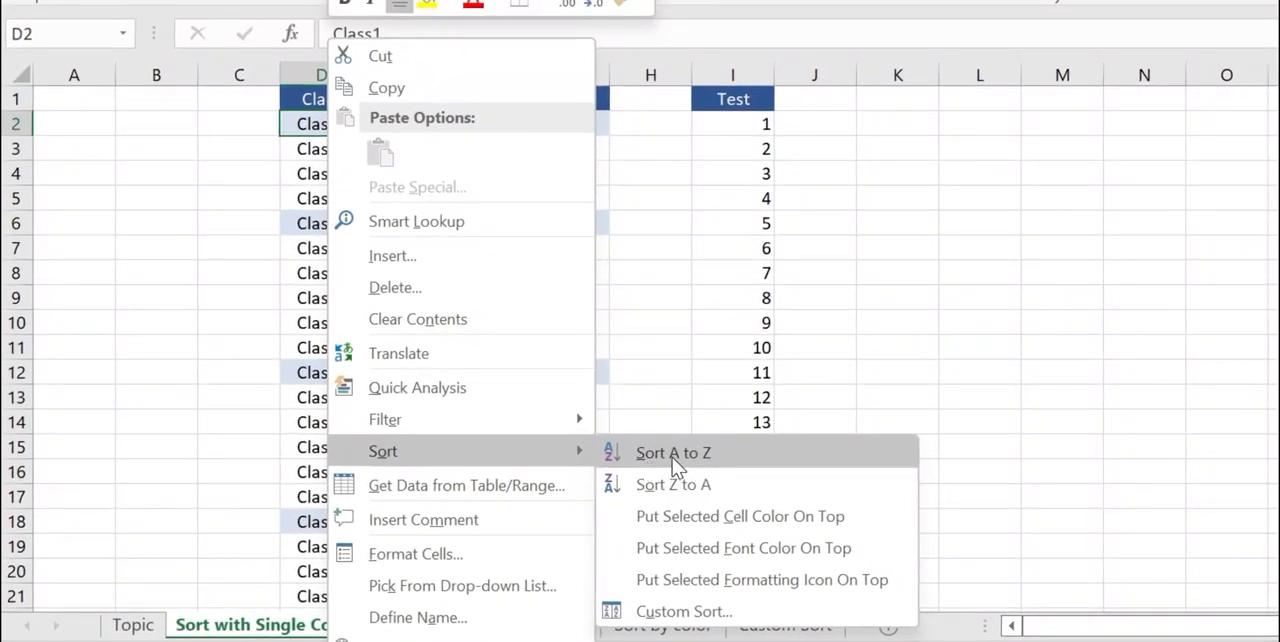
Sort the student table by Class from A to Z and check the order of the resulting rows.
{"action": "left_click", "coordinate": [672, 457]}
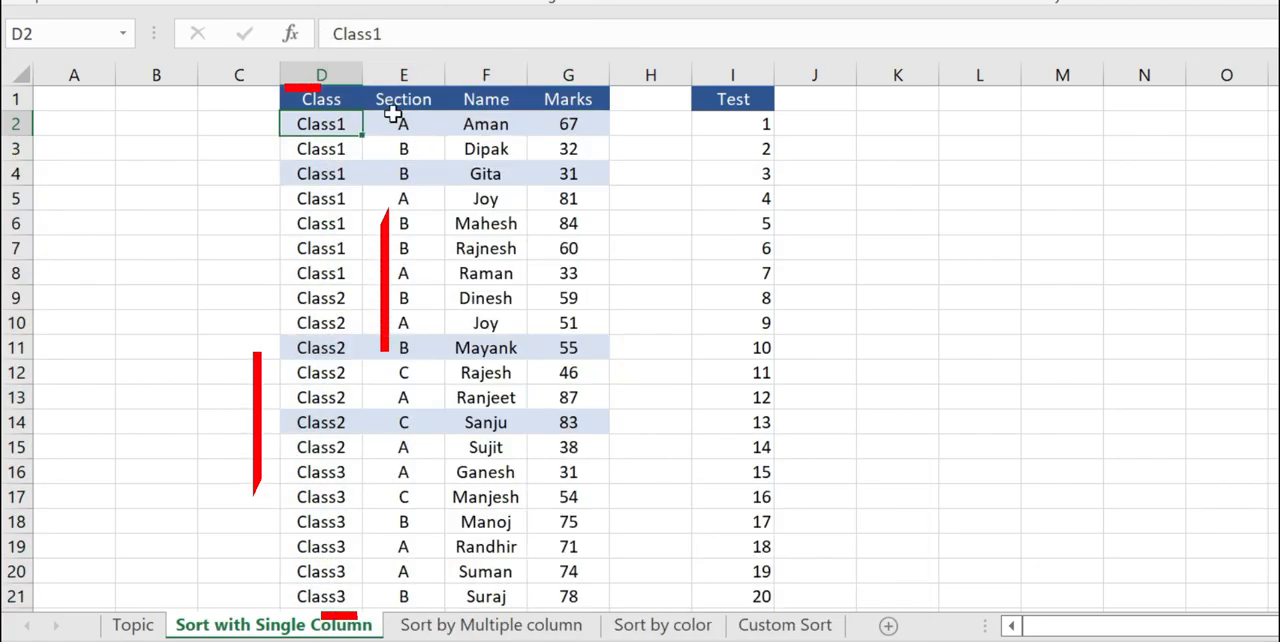
{"action": "left_click_drag", "start_coordinate": [327, 125], "coordinate": [332, 598]}
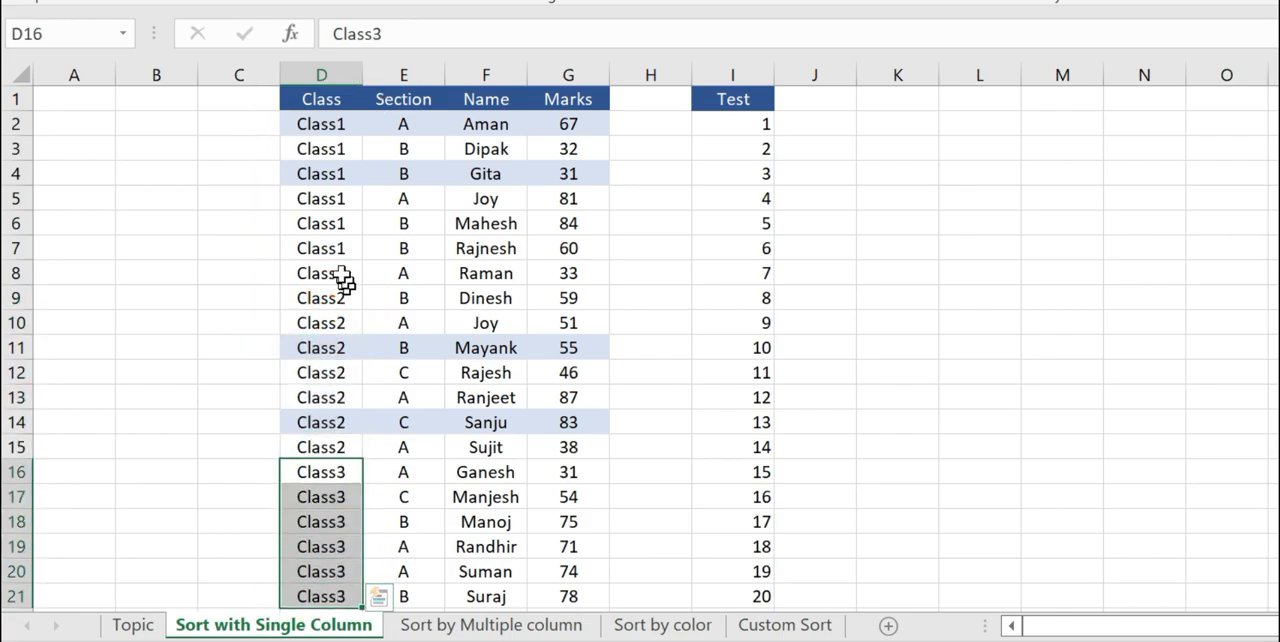
{"action": "left_click", "coordinate": [352, 127]}
{"action": "left_click_drag", "start_coordinate": [390, 123], "coordinate": [565, 125]}
{"action": "left_click_drag", "start_coordinate": [400, 174], "coordinate": [550, 175]}
{"action": "left_click_drag", "start_coordinate": [395, 200], "coordinate": [545, 203]}
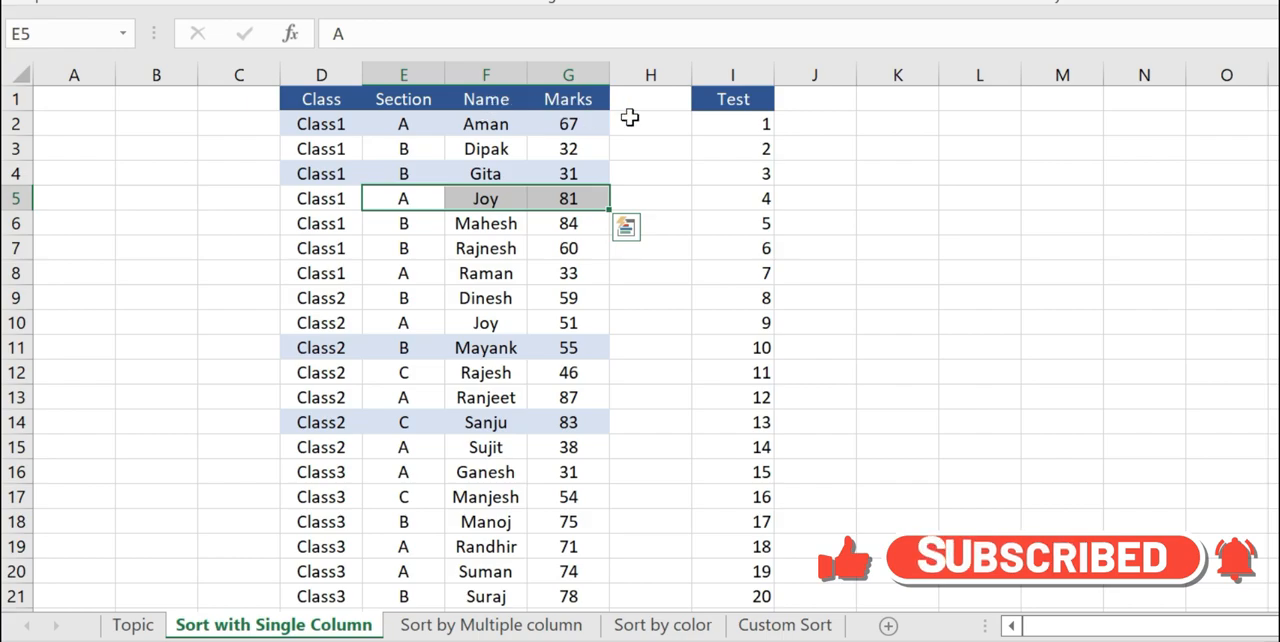
Examine the Test column and the blank column H beside it, and select the whole contiguous range around the Class data.
{"action": "left_click", "coordinate": [730, 98]}
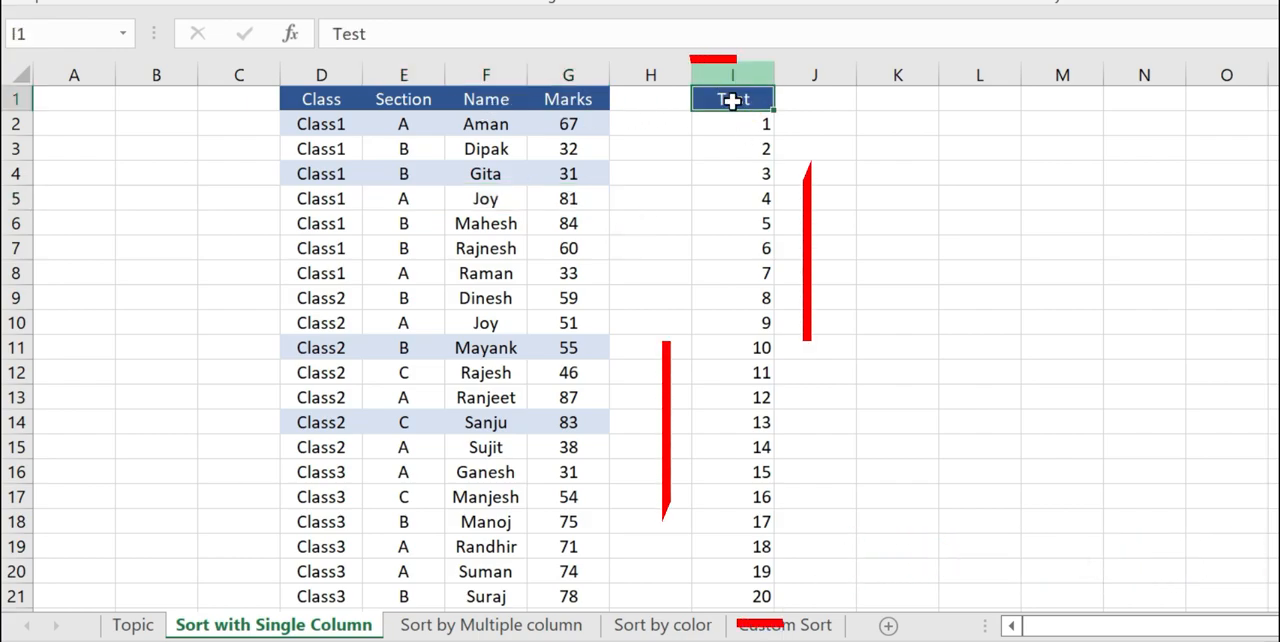
{"action": "left_click_drag", "start_coordinate": [734, 120], "coordinate": [737, 374]}
{"action": "left_click", "coordinate": [750, 245]}
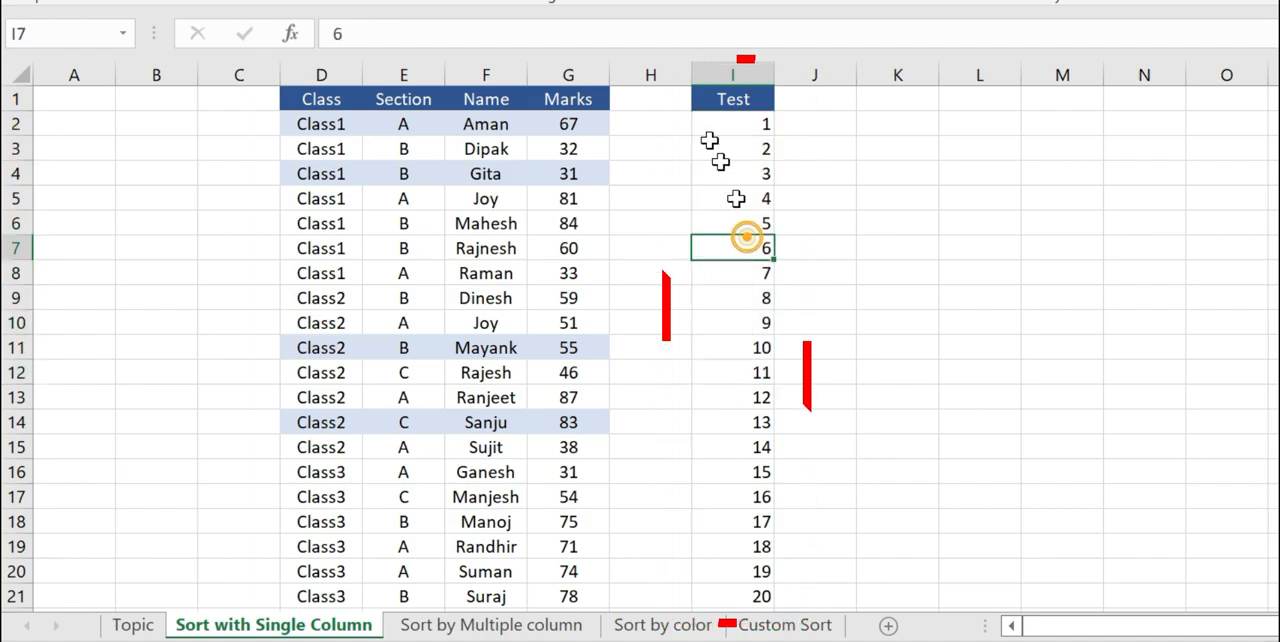
{"action": "left_click", "coordinate": [742, 97]}
{"action": "left_click", "coordinate": [654, 97]}
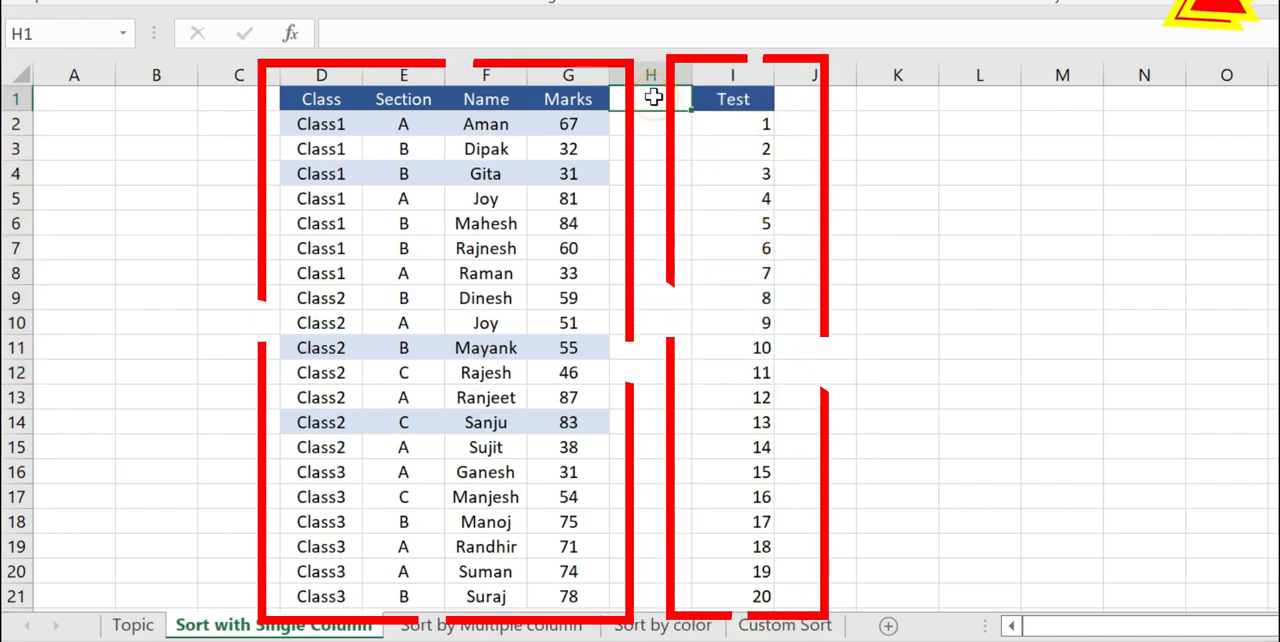
{"action": "left_click", "coordinate": [340, 124]}
{"action": "key", "text": "ctrl+a"}
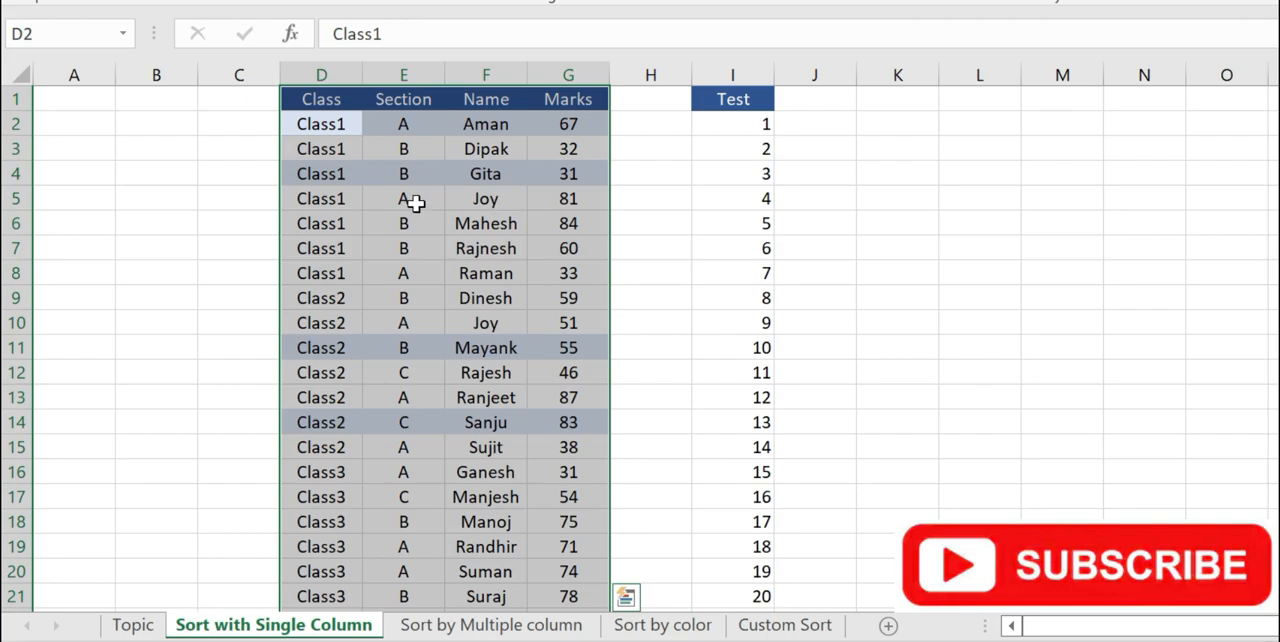
Examine the Class column and the shaded rows 2, 4 and 11 across Class, Section, Name and Marks.
{"action": "left_click", "coordinate": [731, 107]}
{"action": "left_click", "coordinate": [737, 118]}
{"action": "left_click", "coordinate": [403, 124]}
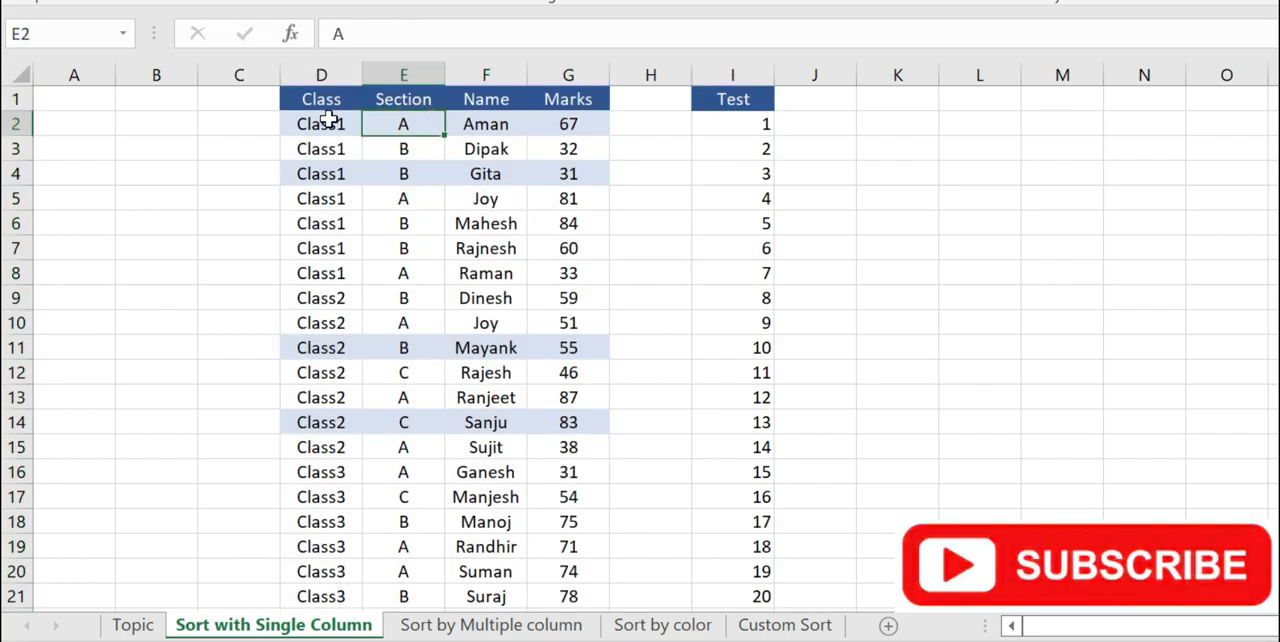
{"action": "left_click", "coordinate": [331, 118]}
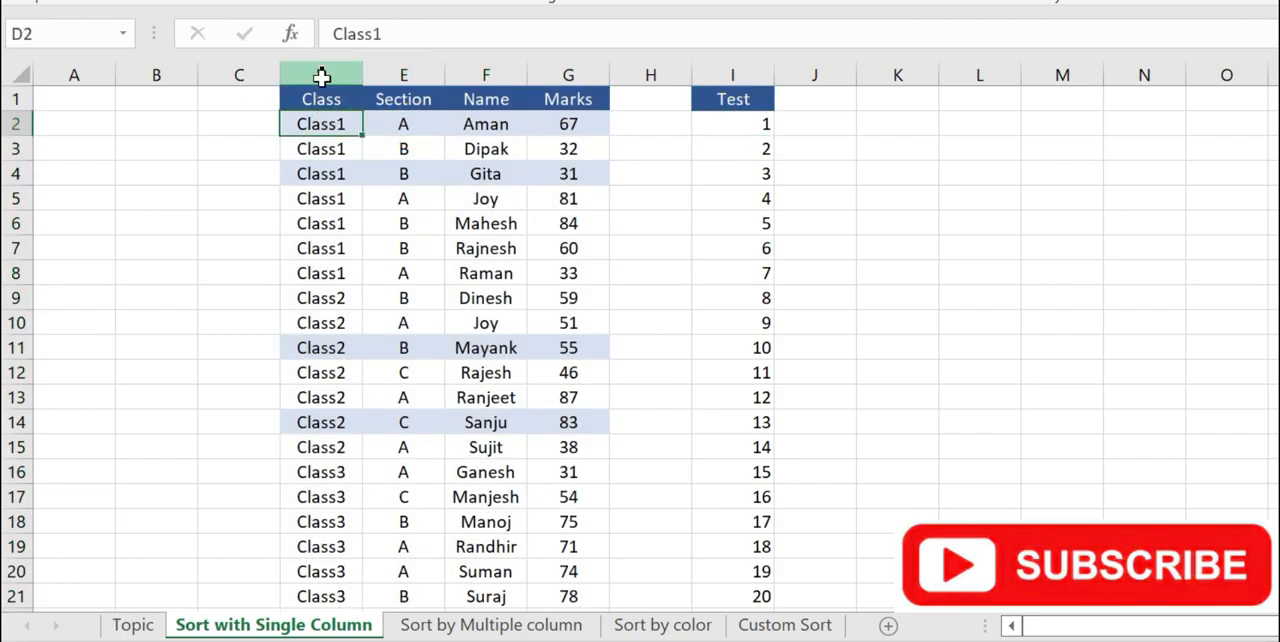
{"action": "left_click", "coordinate": [321, 75]}
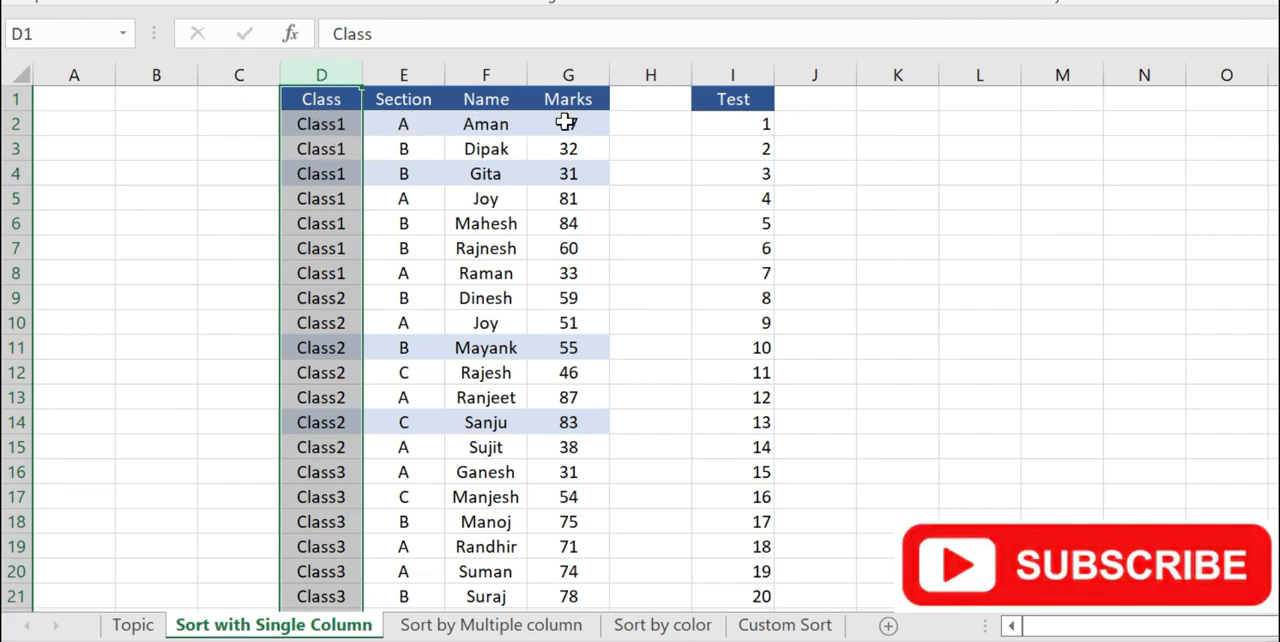
{"action": "left_click", "coordinate": [420, 129]}
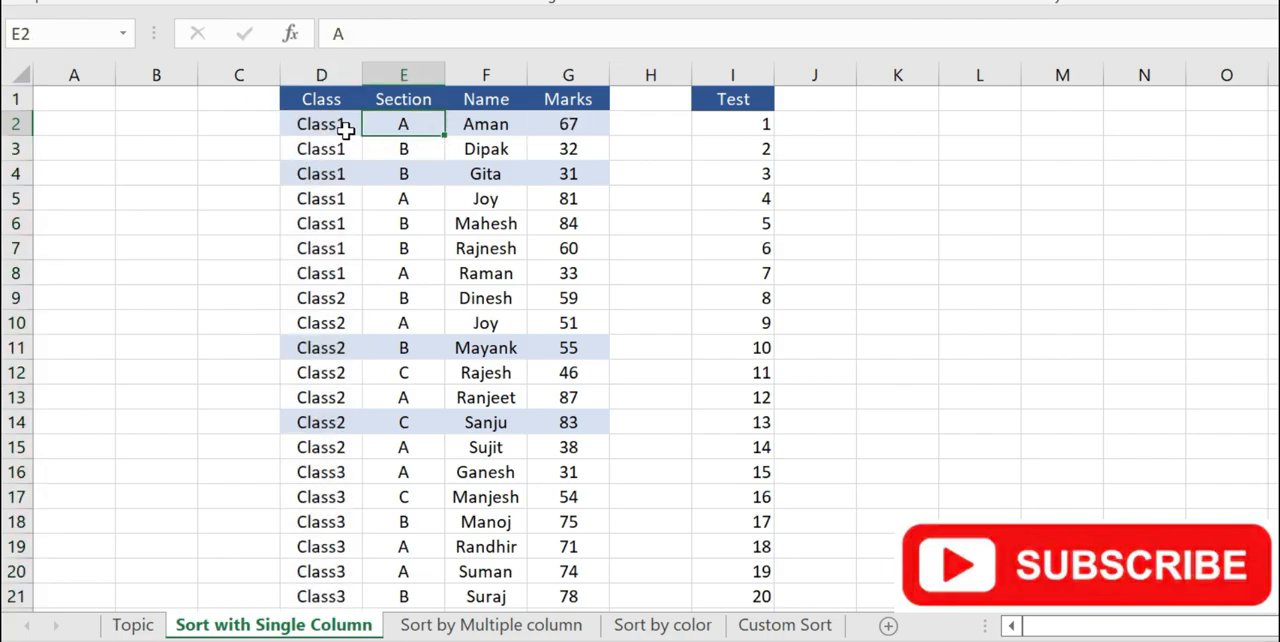
{"action": "left_click_drag", "start_coordinate": [313, 123], "coordinate": [560, 122]}
{"action": "left_click", "coordinate": [335, 172]}
{"action": "left_click_drag", "start_coordinate": [441, 172], "coordinate": [557, 172]}
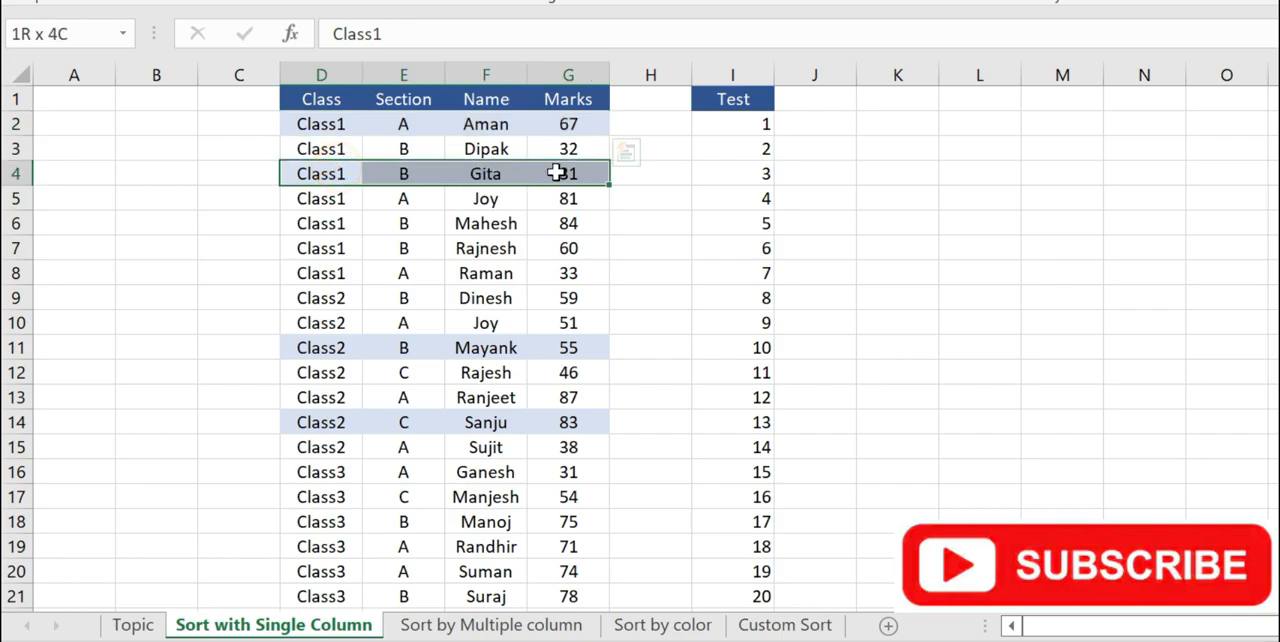
{"action": "left_click_drag", "start_coordinate": [340, 347], "coordinate": [587, 341]}
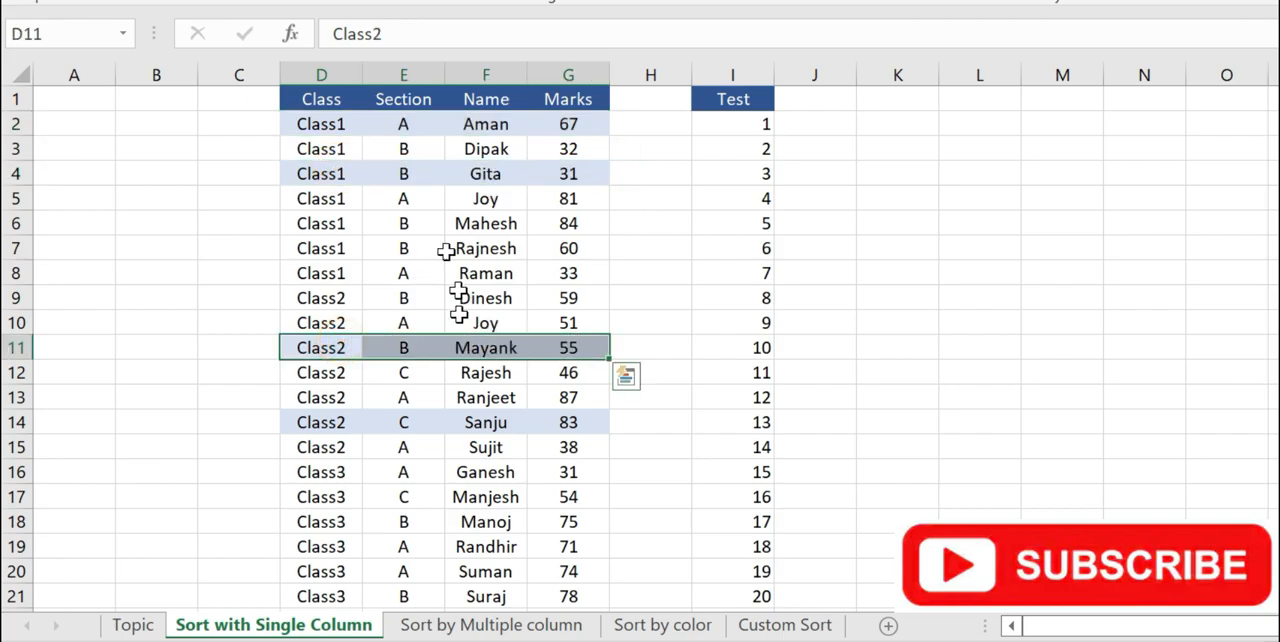
{"action": "left_click_drag", "start_coordinate": [334, 126], "coordinate": [330, 172]}
{"action": "left_click", "coordinate": [399, 128]}
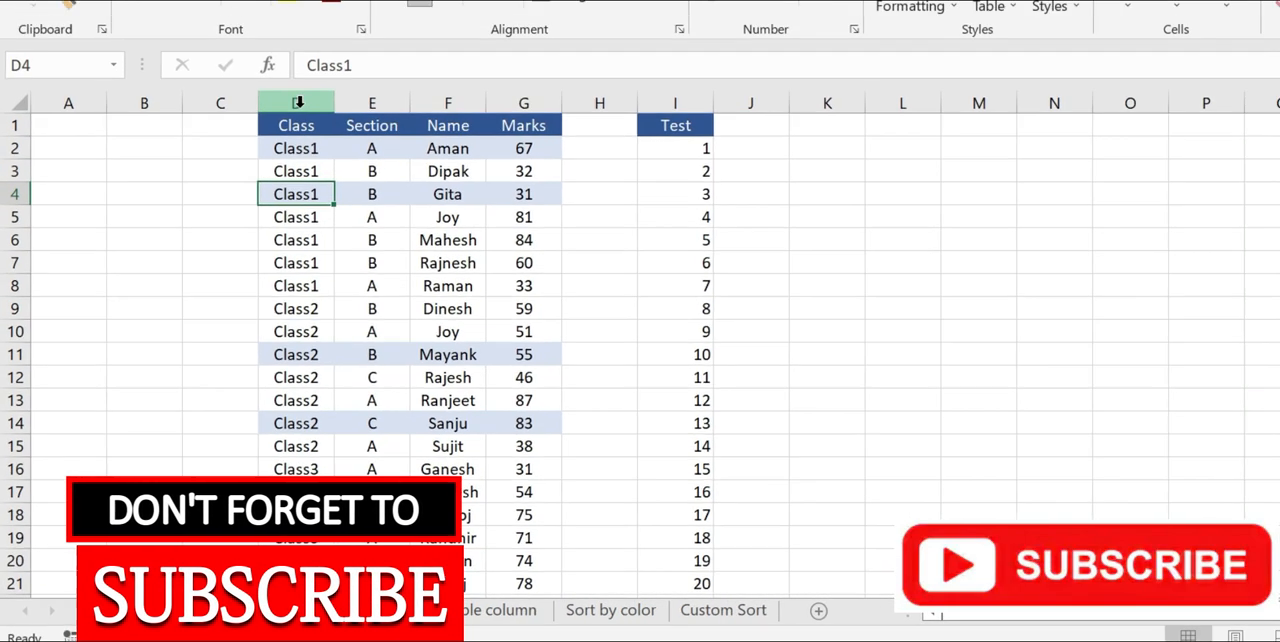
Sort only column D (Class) from Z to A, continuing with the current selection instead of expanding it.
{"action": "left_click", "coordinate": [323, 75]}
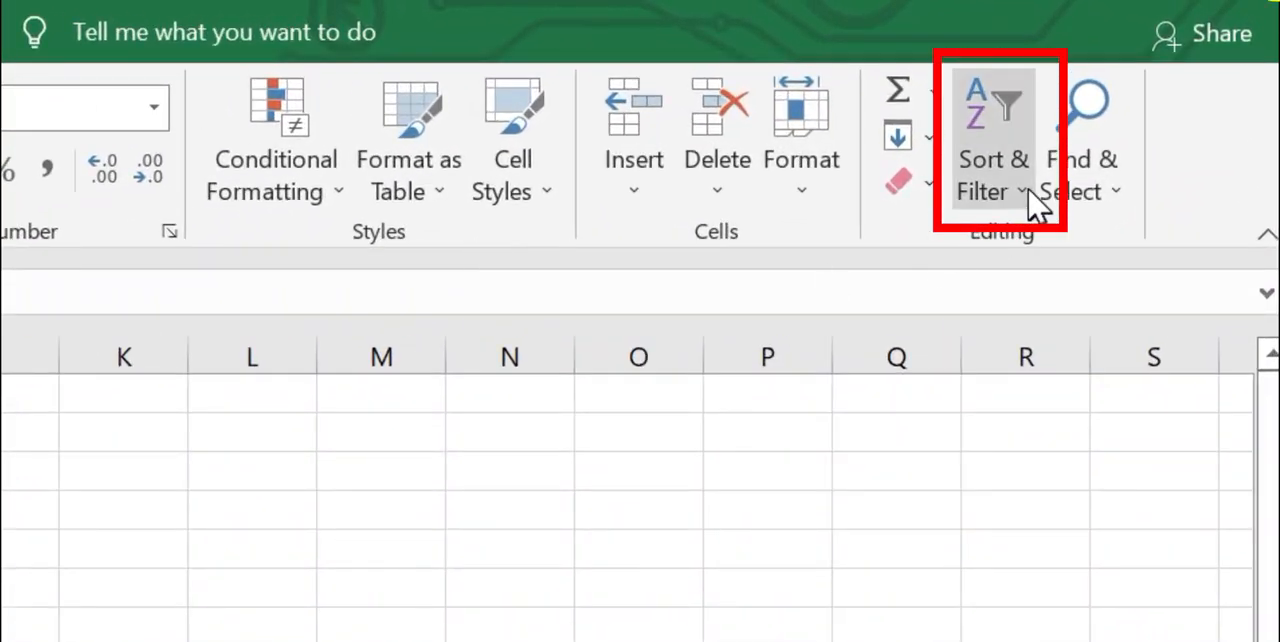
{"action": "left_click", "coordinate": [1024, 207]}
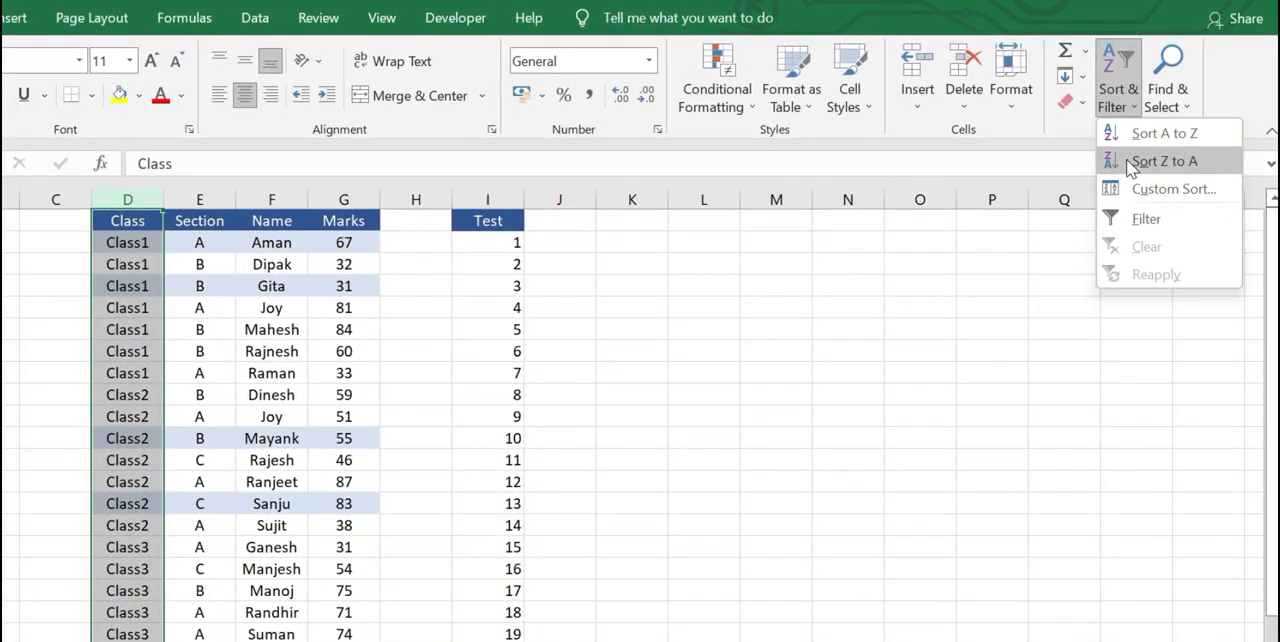
{"action": "left_click", "coordinate": [1120, 186]}
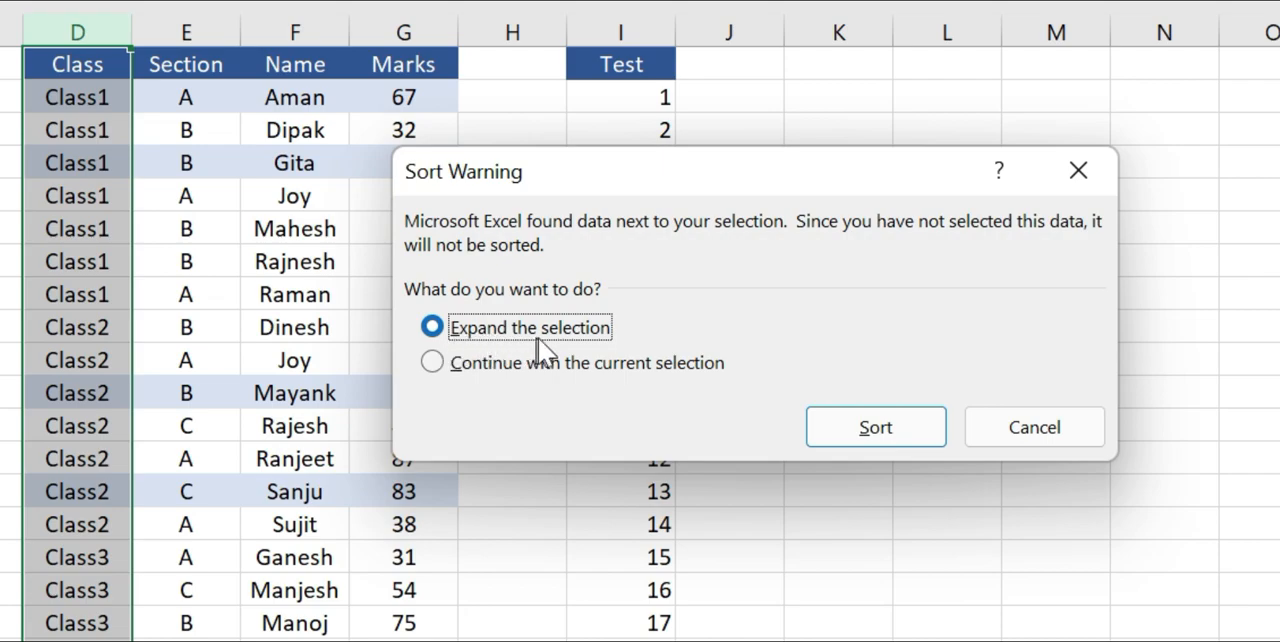
{"action": "left_click", "coordinate": [432, 362]}
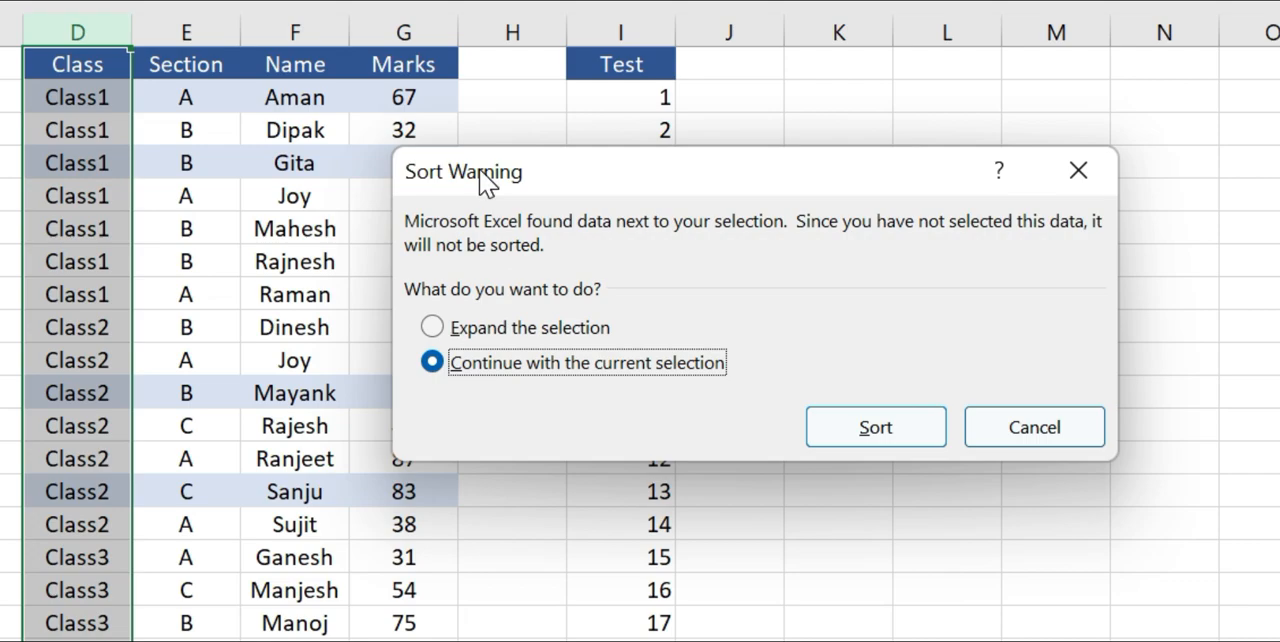
{"action": "left_click", "coordinate": [856, 427]}
{"action": "left_click", "coordinate": [290, 330]}
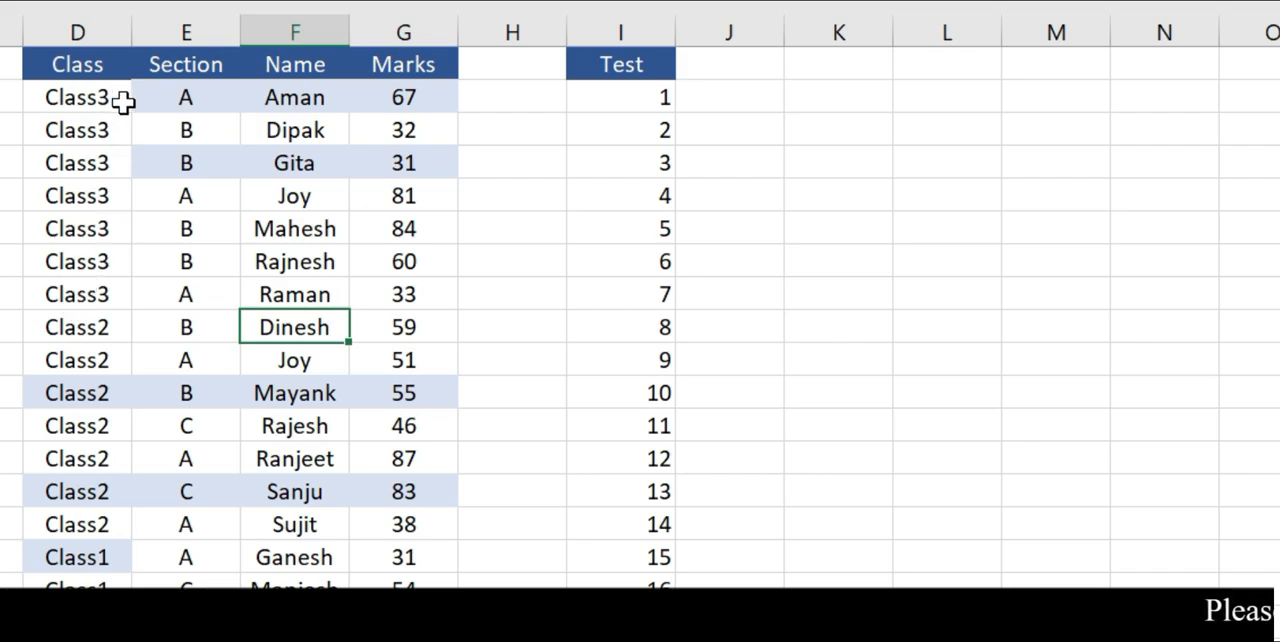
Compare the reordered Class values with the Section, Name and Marks entries in the same rows.
{"action": "left_click", "coordinate": [138, 99]}
{"action": "left_click", "coordinate": [63, 97]}
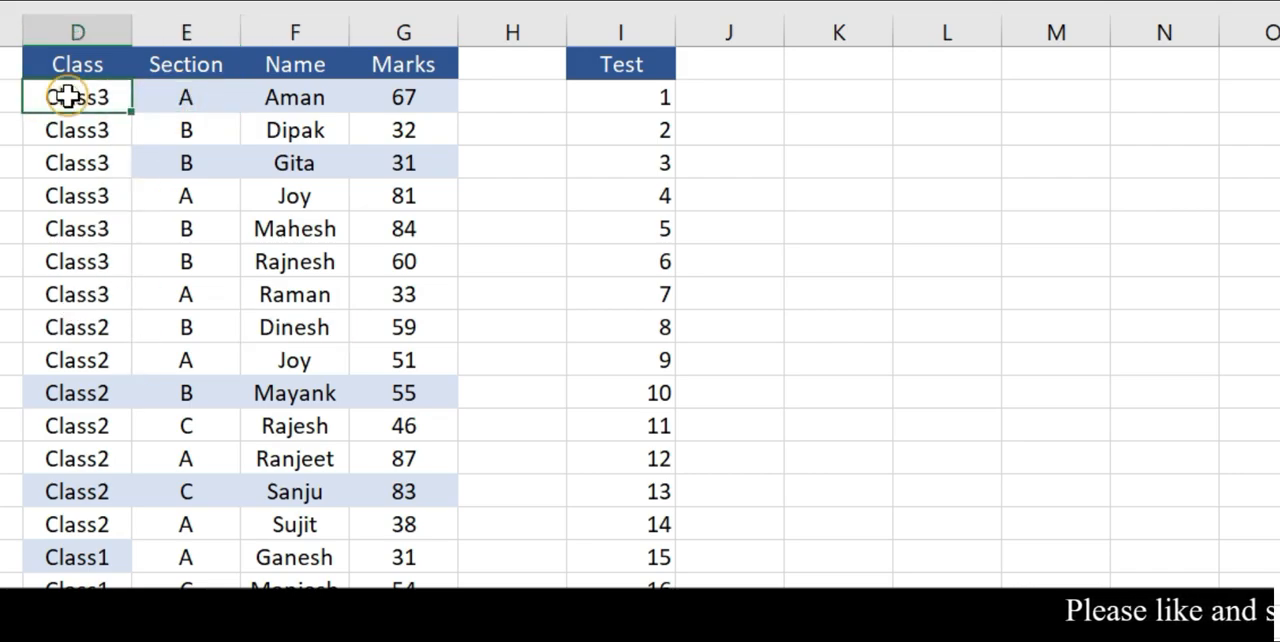
{"action": "left_click", "coordinate": [180, 98]}
{"action": "scroll", "coordinate": [115, 540], "scroll_direction": "down", "scroll_amount": 1}
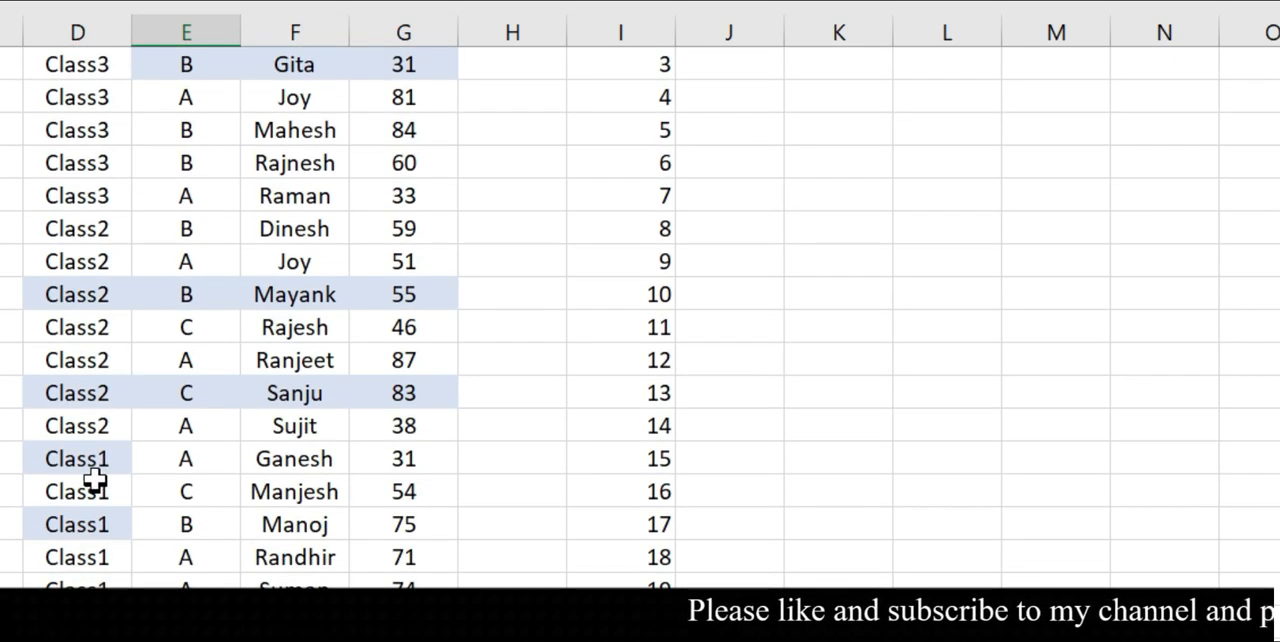
{"action": "left_click", "coordinate": [94, 468]}
{"action": "left_click_drag", "start_coordinate": [183, 462], "coordinate": [374, 459]}
{"action": "scroll", "coordinate": [449, 514], "scroll_direction": "up", "scroll_amount": 2}
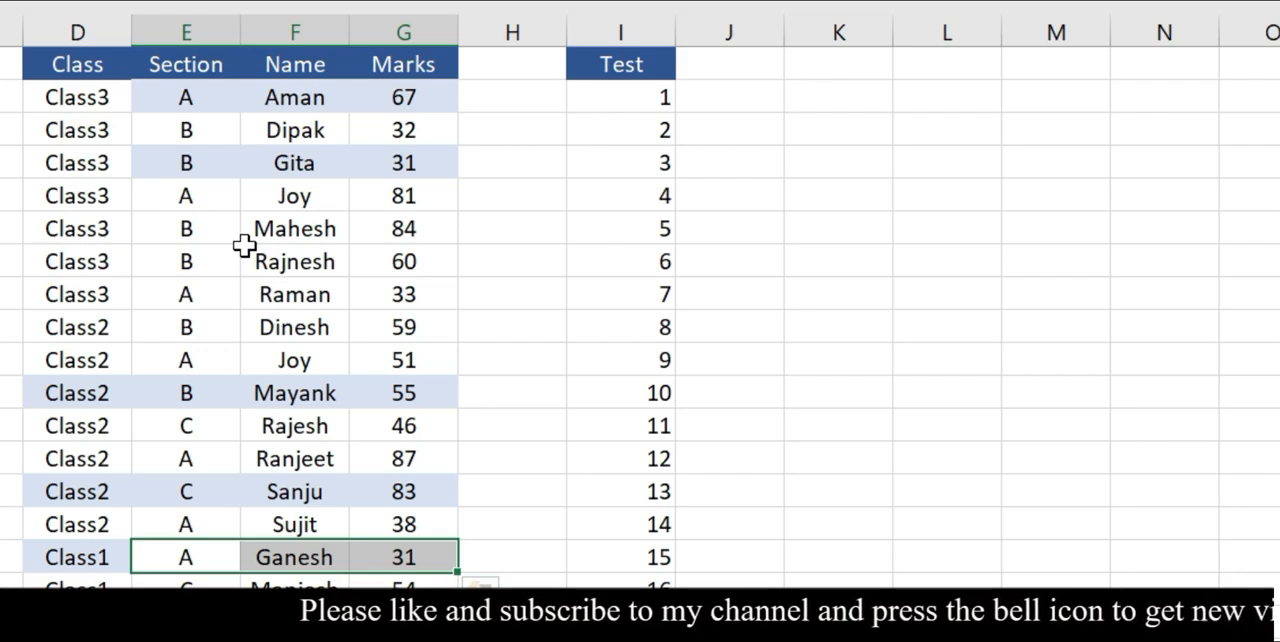
Undo the sort of the Class column and check its values against the adjacent columns.
{"action": "key", "text": "ctrl+z"}
{"action": "left_click", "coordinate": [234, 250]}
{"action": "left_click", "coordinate": [118, 160]}
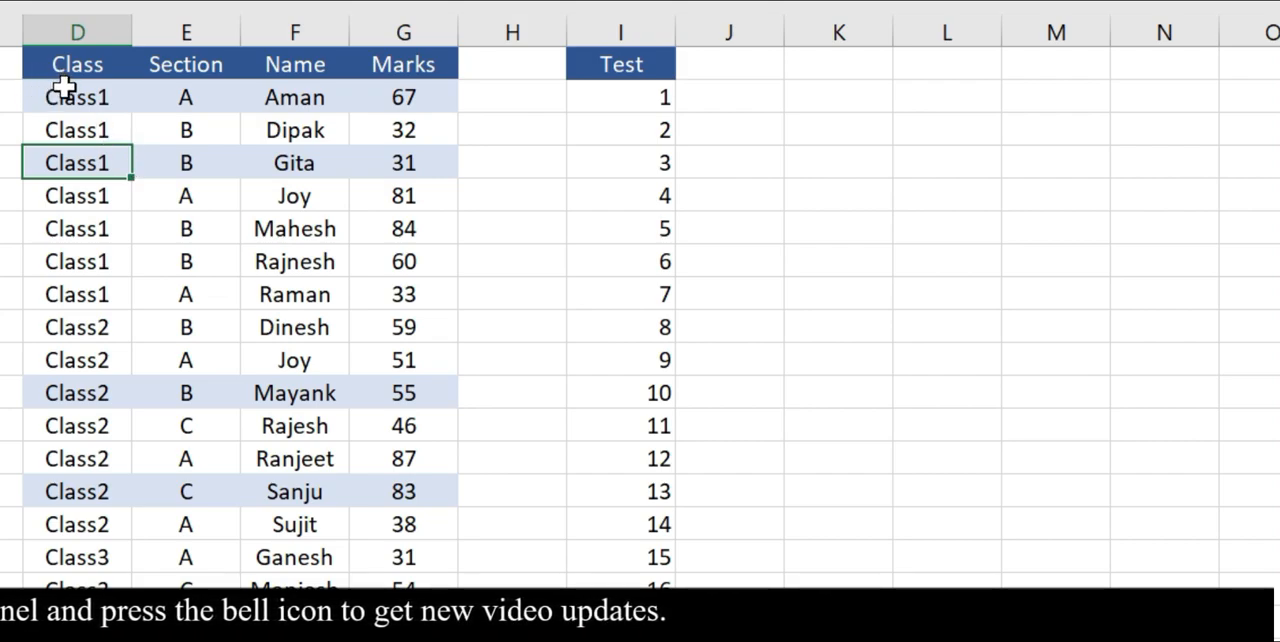
{"action": "left_click_drag", "start_coordinate": [65, 63], "coordinate": [70, 325]}
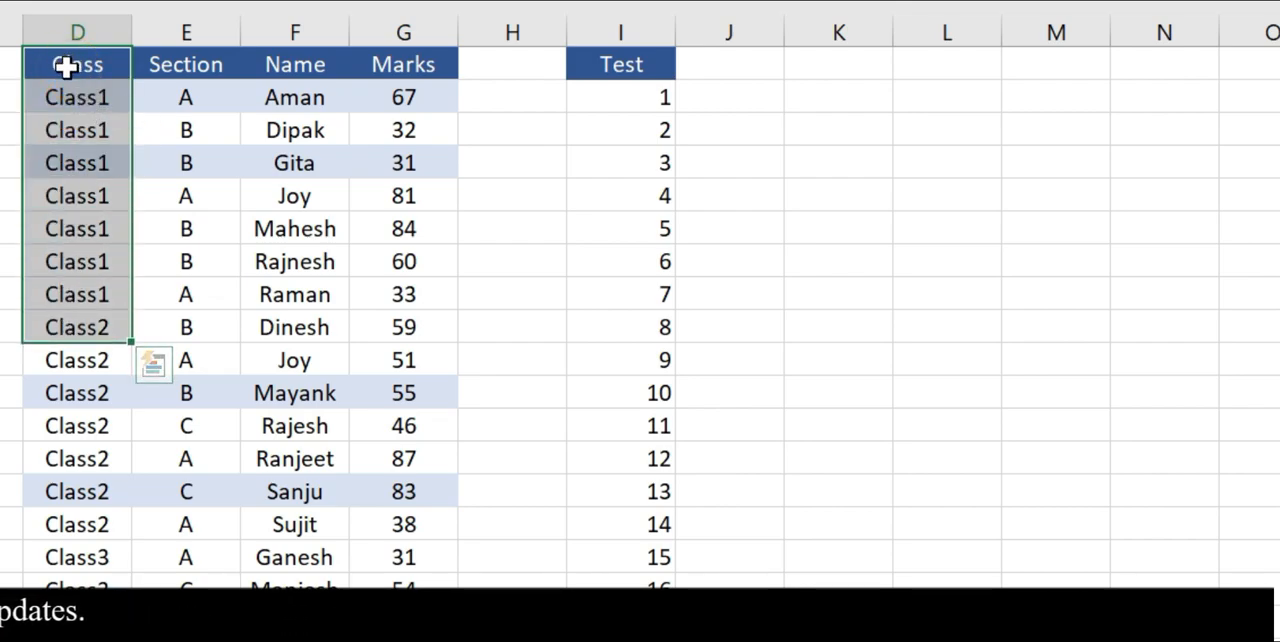
{"action": "left_click_drag", "start_coordinate": [140, 64], "coordinate": [415, 172]}
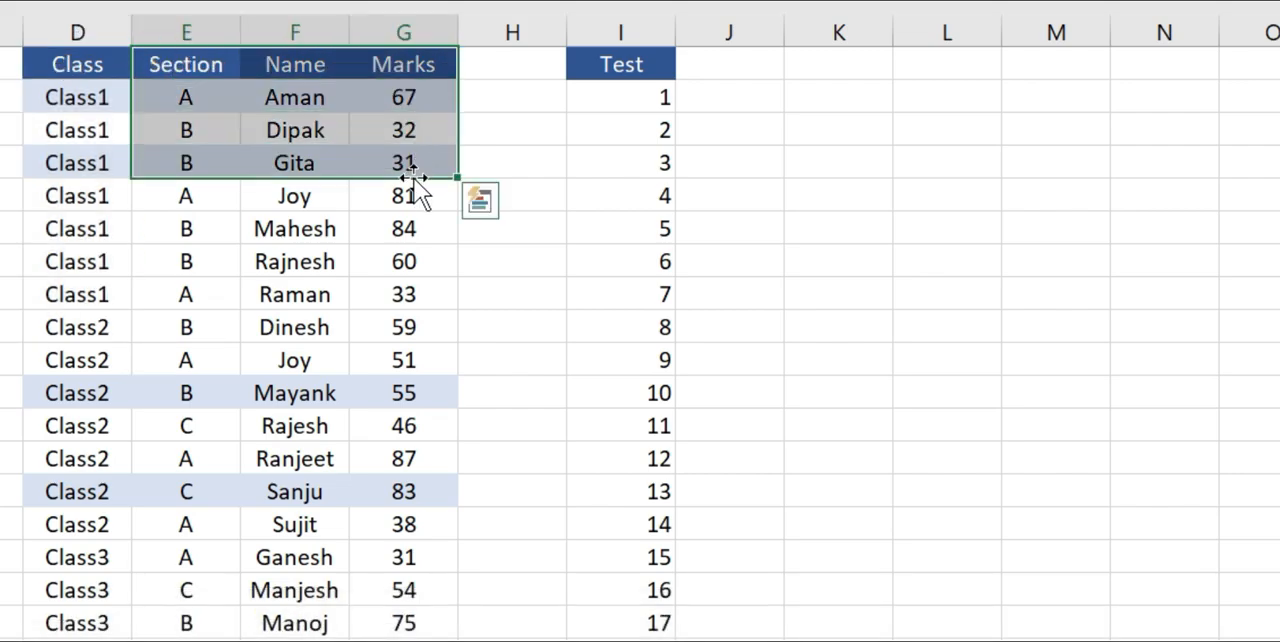
{"action": "left_click", "coordinate": [77, 130]}
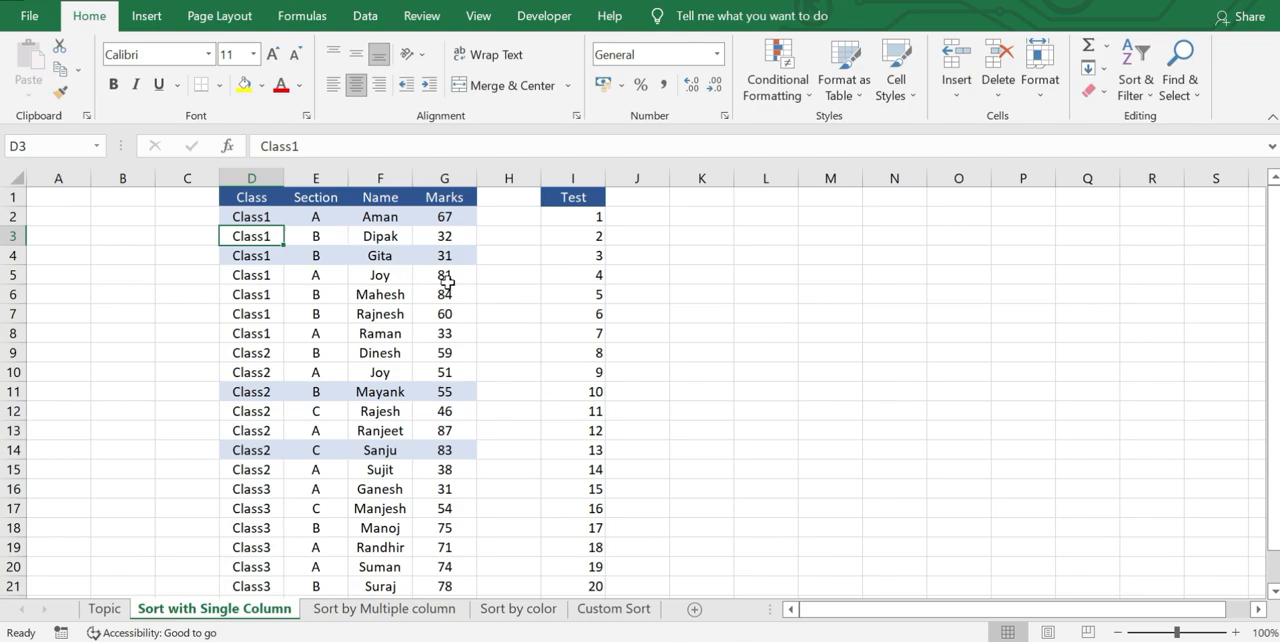
Sort the student table by the Section column from A to Z.
{"action": "left_click", "coordinate": [330, 220]}
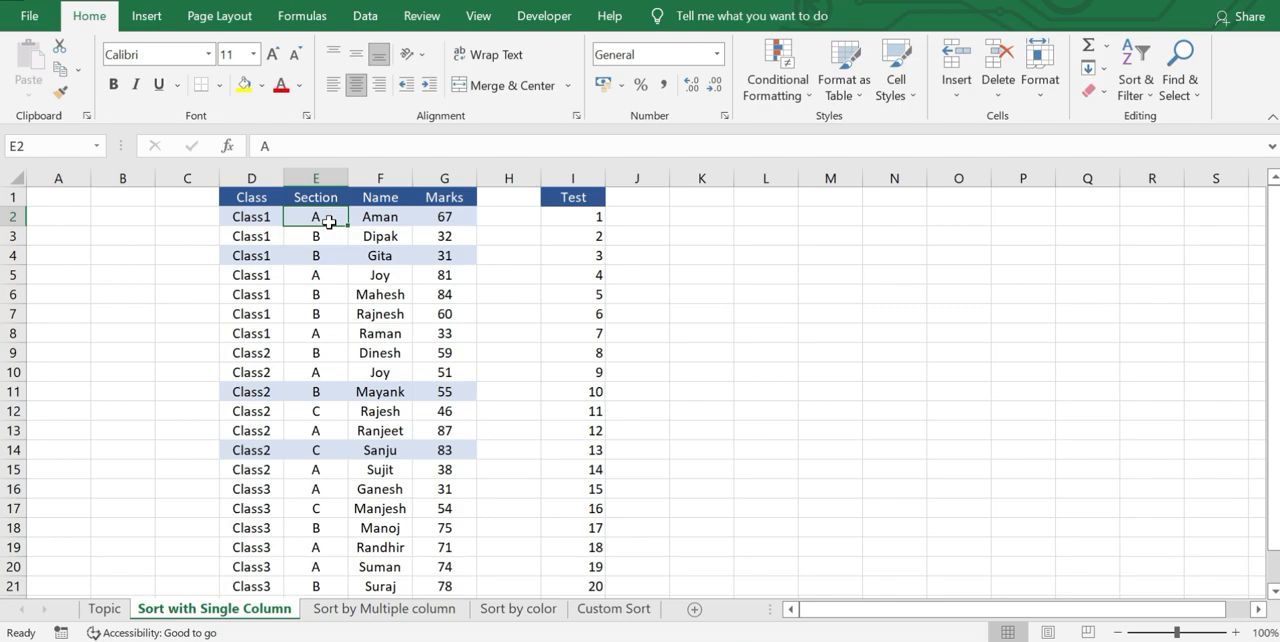
{"action": "left_click", "coordinate": [317, 249]}
{"action": "left_click", "coordinate": [315, 220]}
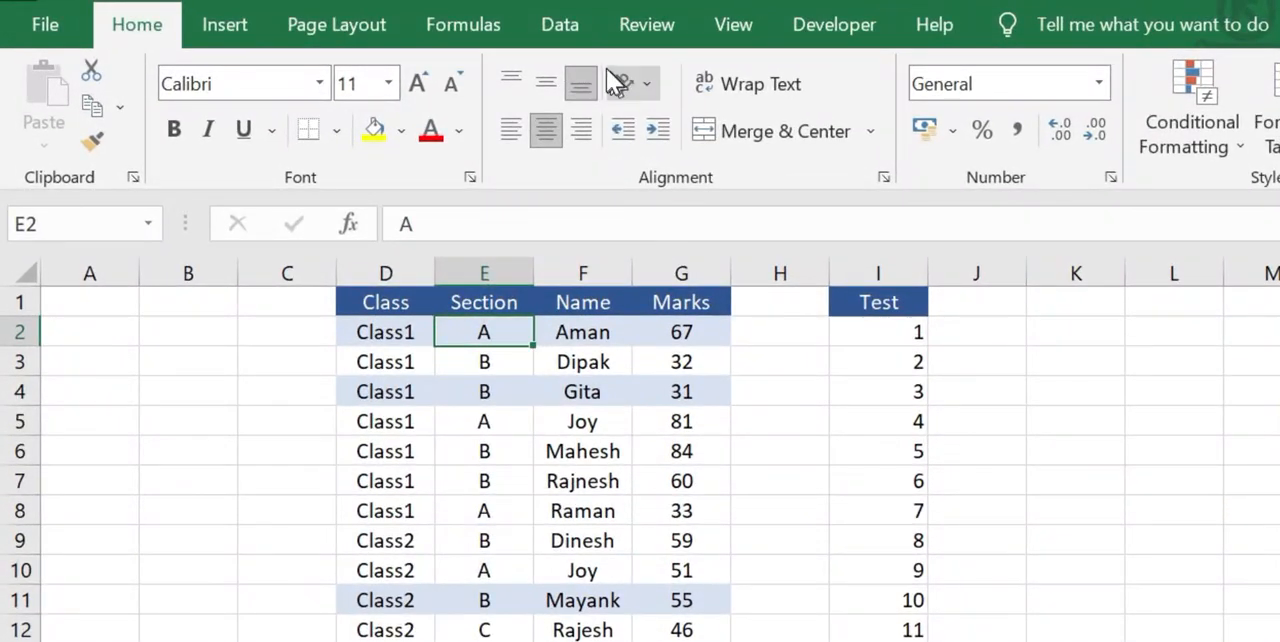
{"action": "left_click", "coordinate": [564, 27]}
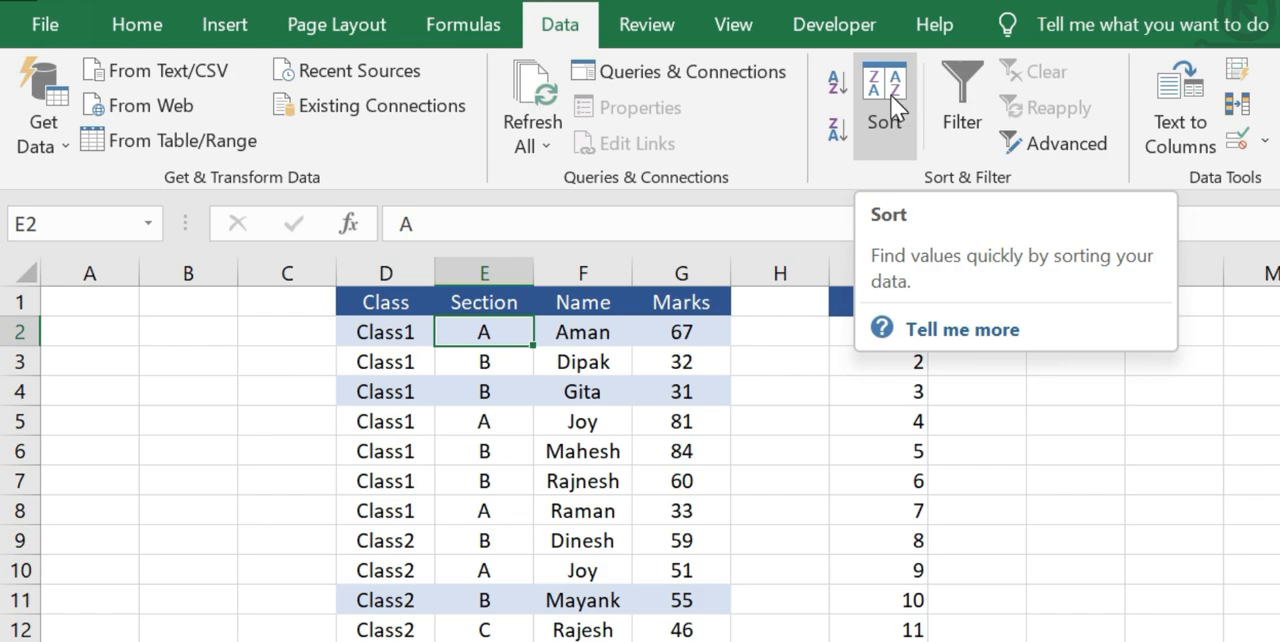
{"action": "left_click", "coordinate": [835, 84]}
Review how the rows are grouped by Section and look over the first entries under Section, Name and Marks.
{"action": "left_click", "coordinate": [475, 390]}
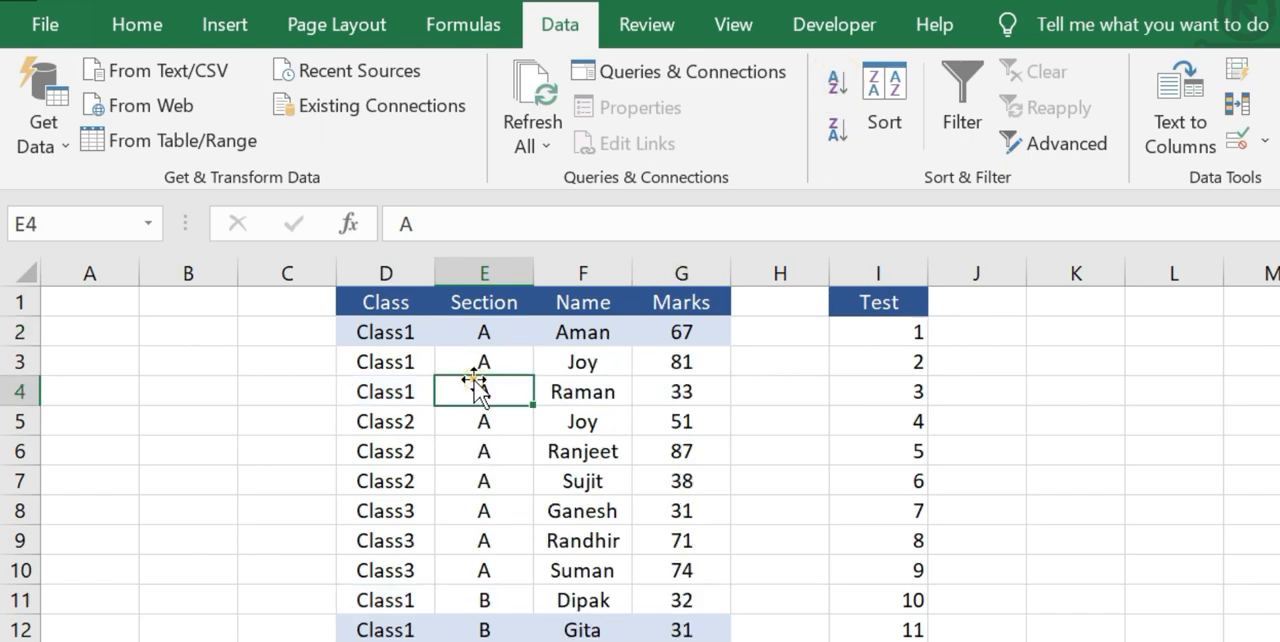
{"action": "left_click_drag", "start_coordinate": [477, 334], "coordinate": [476, 542]}
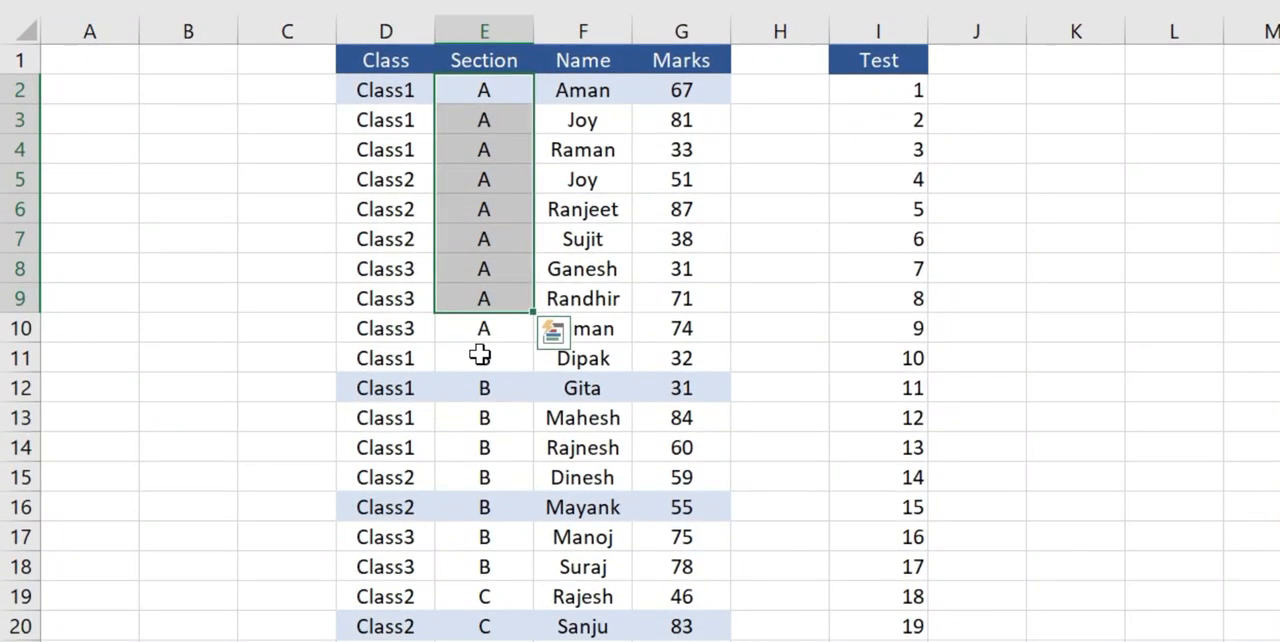
{"action": "left_click_drag", "start_coordinate": [480, 355], "coordinate": [497, 480]}
{"action": "left_click_drag", "start_coordinate": [488, 598], "coordinate": [493, 627]}
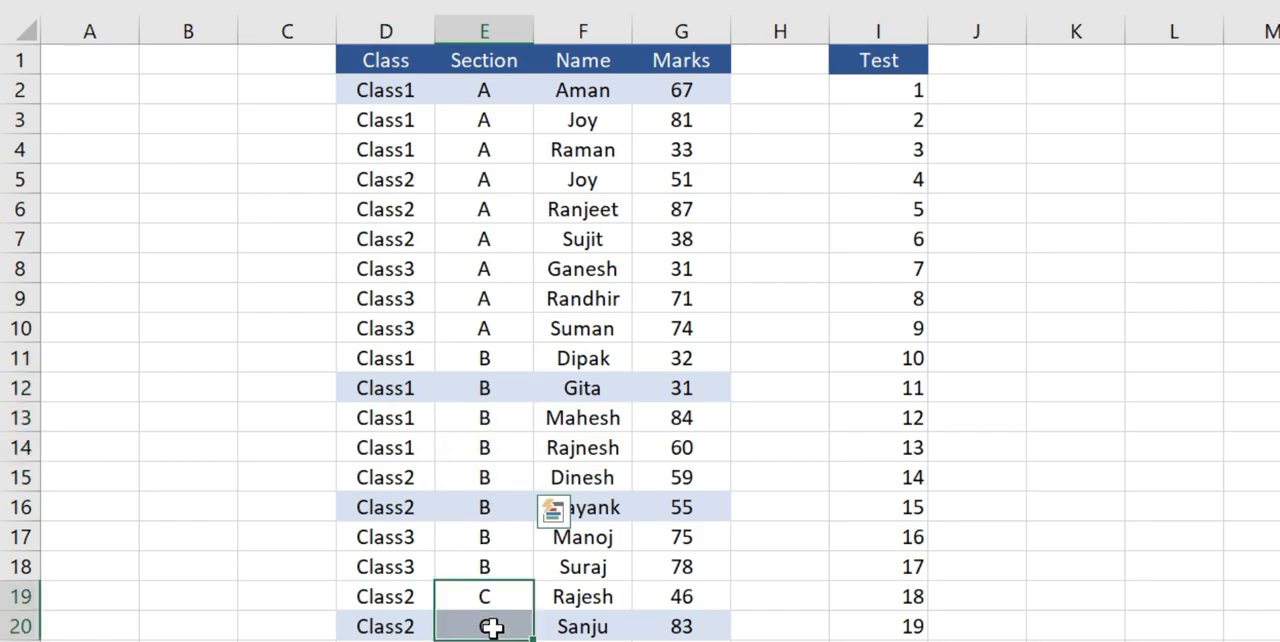
{"action": "left_click", "coordinate": [547, 209]}
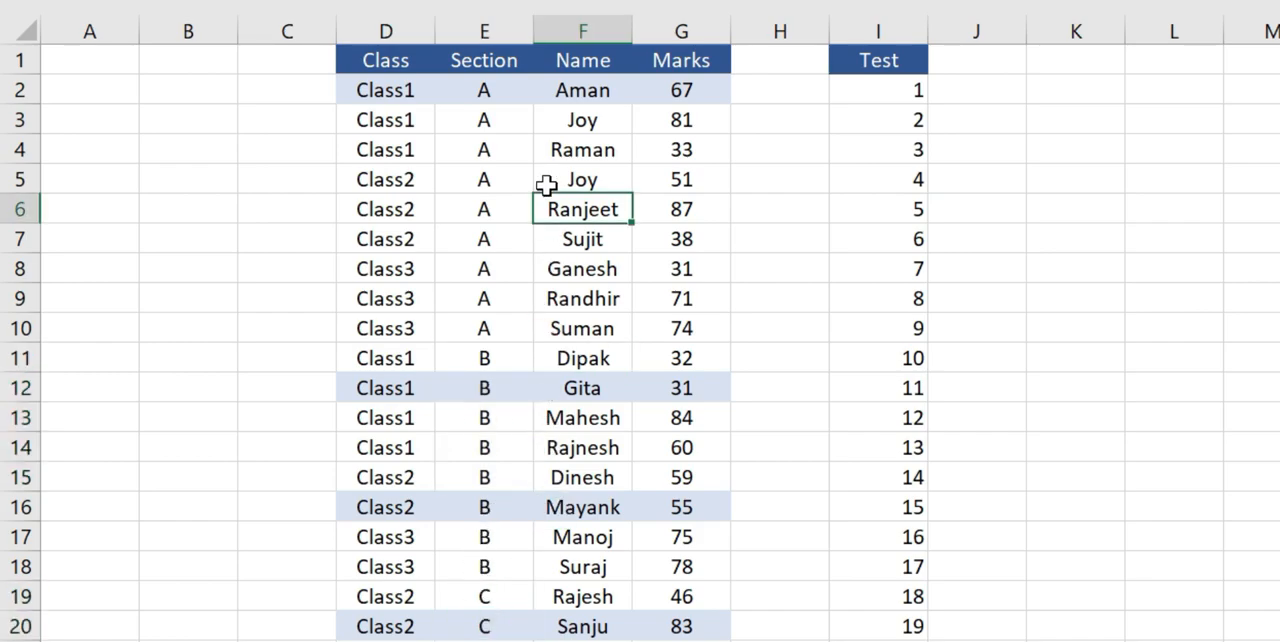
{"action": "left_click", "coordinate": [503, 90]}
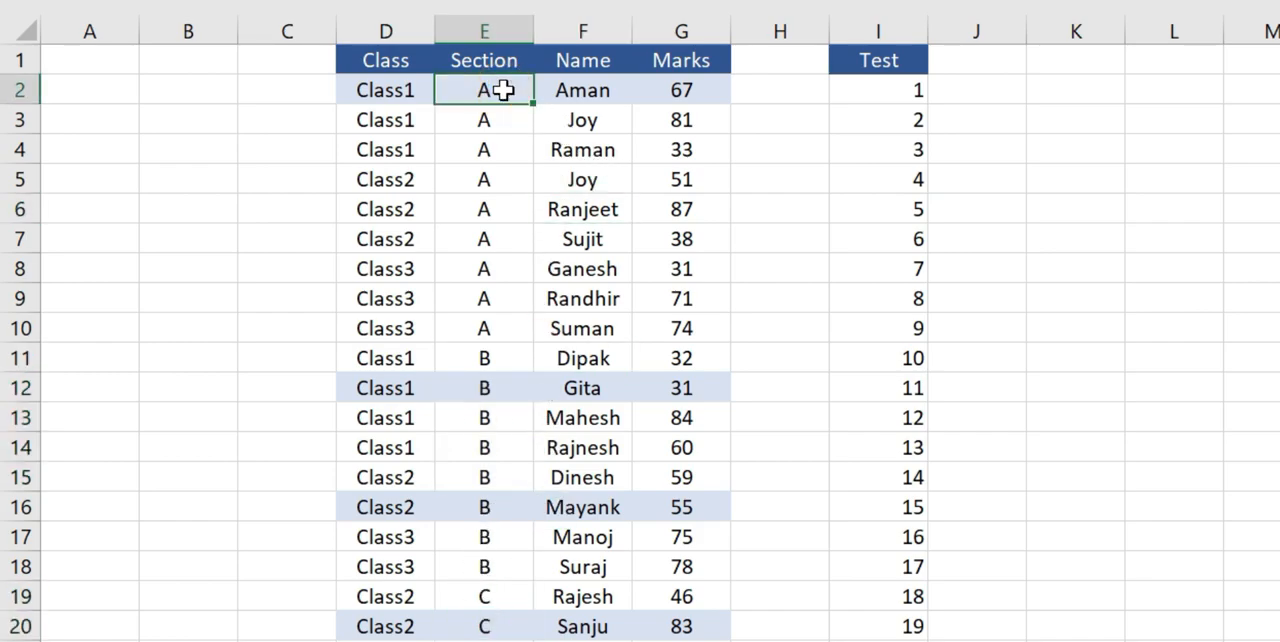
{"action": "left_click", "coordinate": [581, 95]}
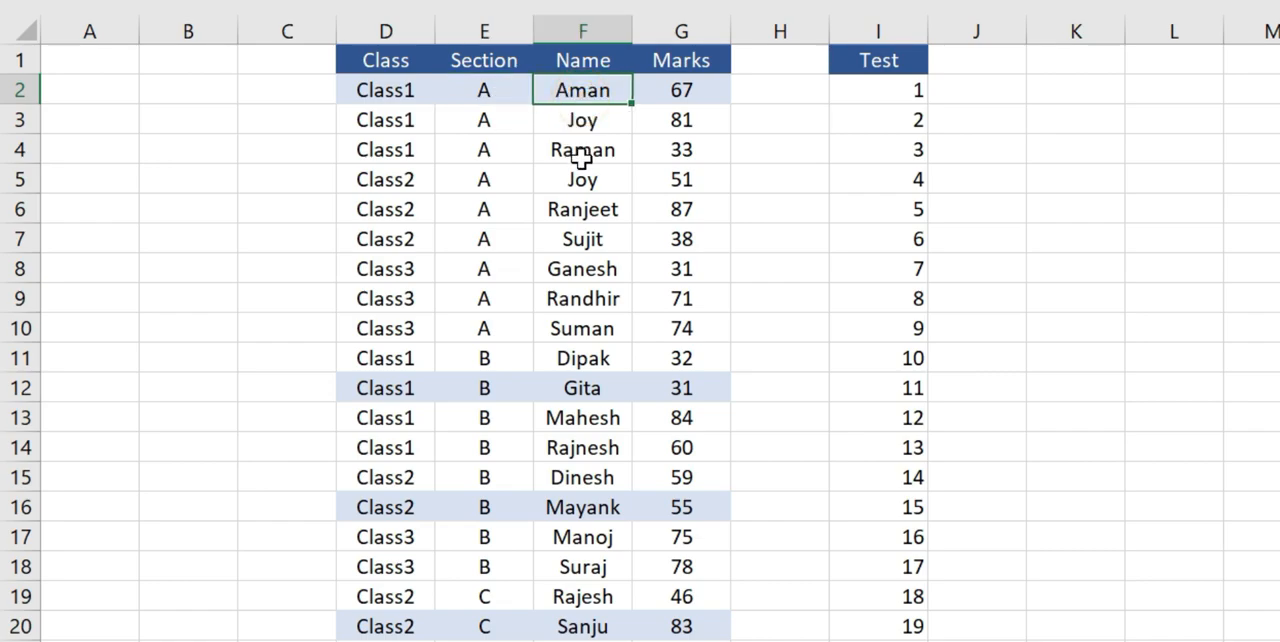
{"action": "left_click", "coordinate": [671, 95]}
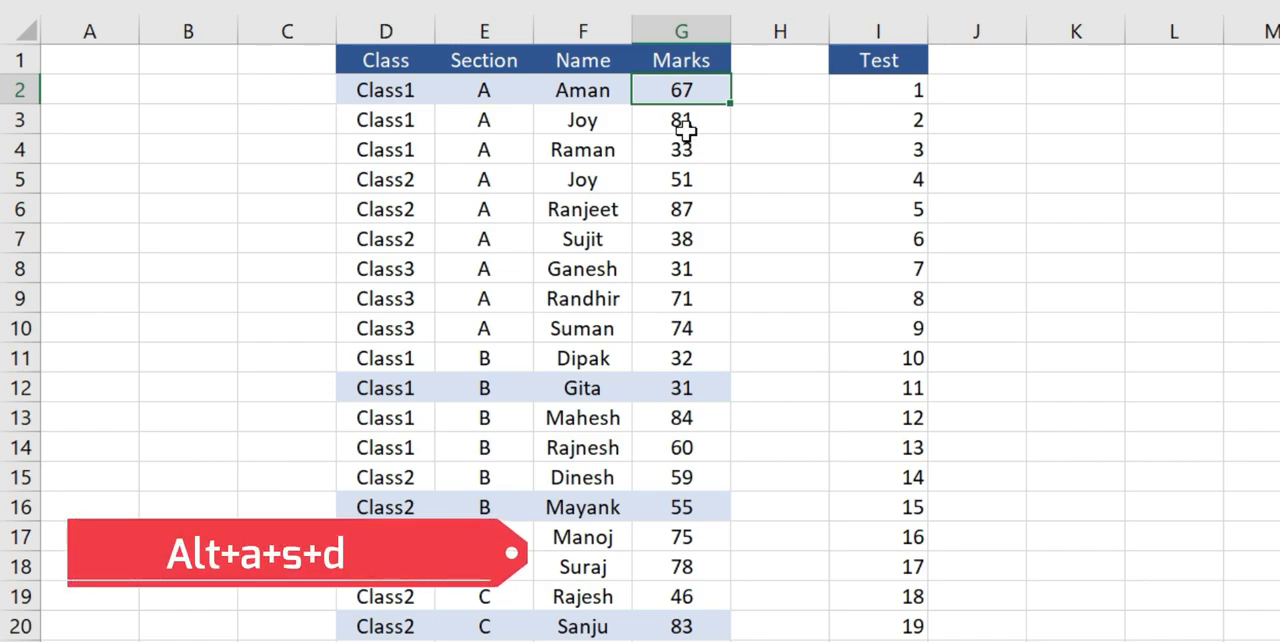
Sort the student table by the Marks column from largest to smallest.
{"action": "key", "text": "alt+a"}
{"action": "key", "text": "s"}
{"action": "key", "text": "d"}
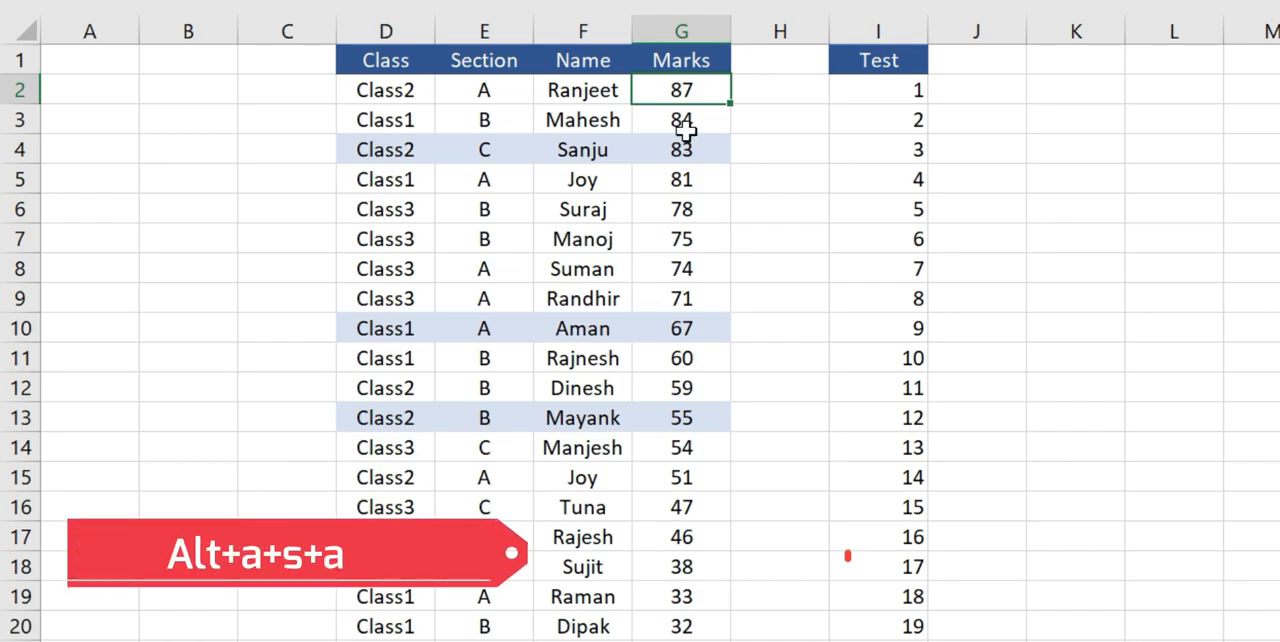
Sort the student table by the Marks column from smallest to largest and check the order of the values.
{"action": "key", "text": "alt+a"}
{"action": "key", "text": "s"}
{"action": "key", "text": "a"}
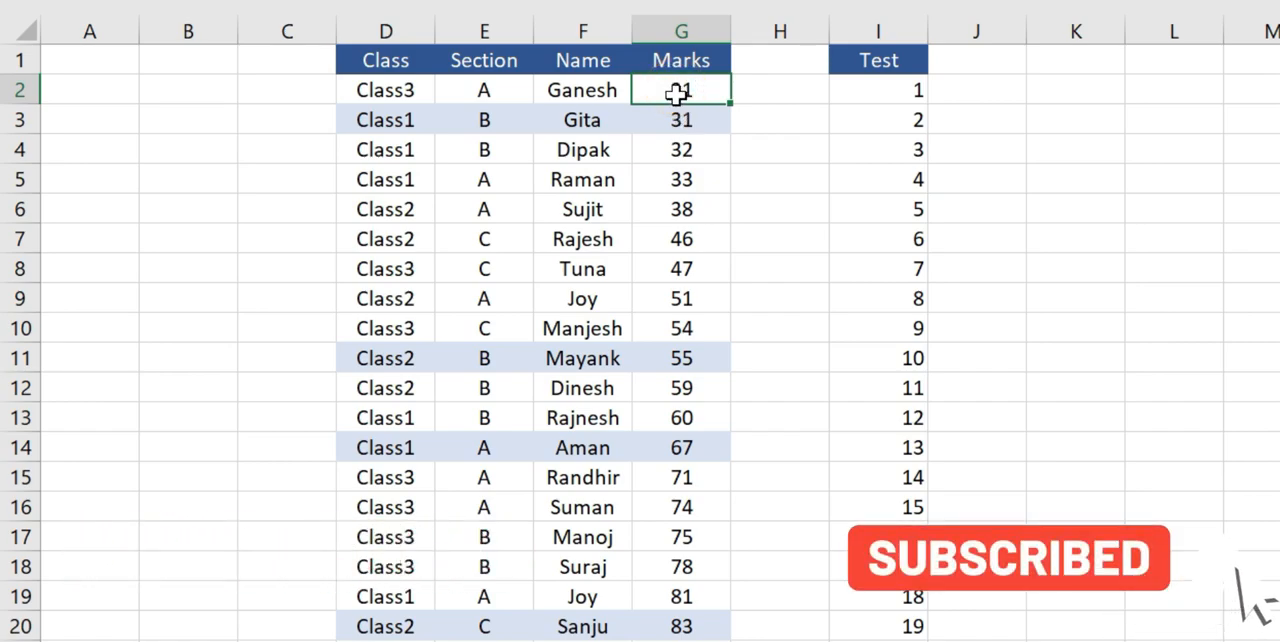
{"action": "left_click_drag", "start_coordinate": [673, 145], "coordinate": [683, 366]}
{"action": "left_click", "coordinate": [684, 390]}
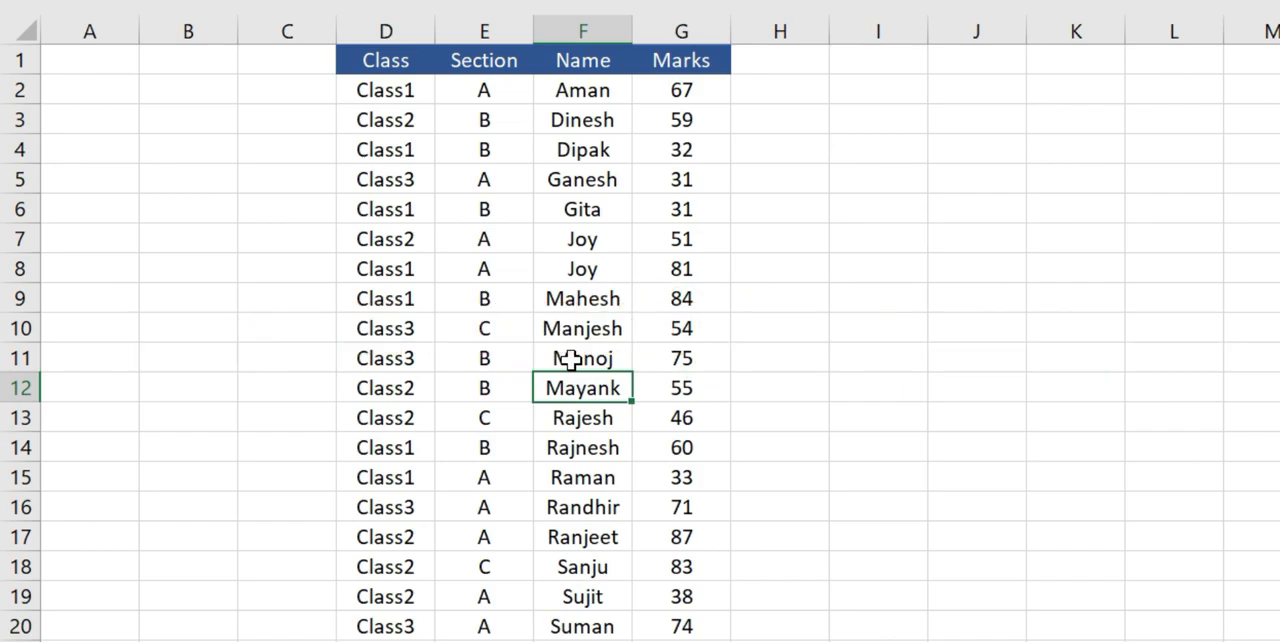
Start a custom multi-level sort of the student table with Class as the first sort column.
{"action": "left_click", "coordinate": [398, 62]}
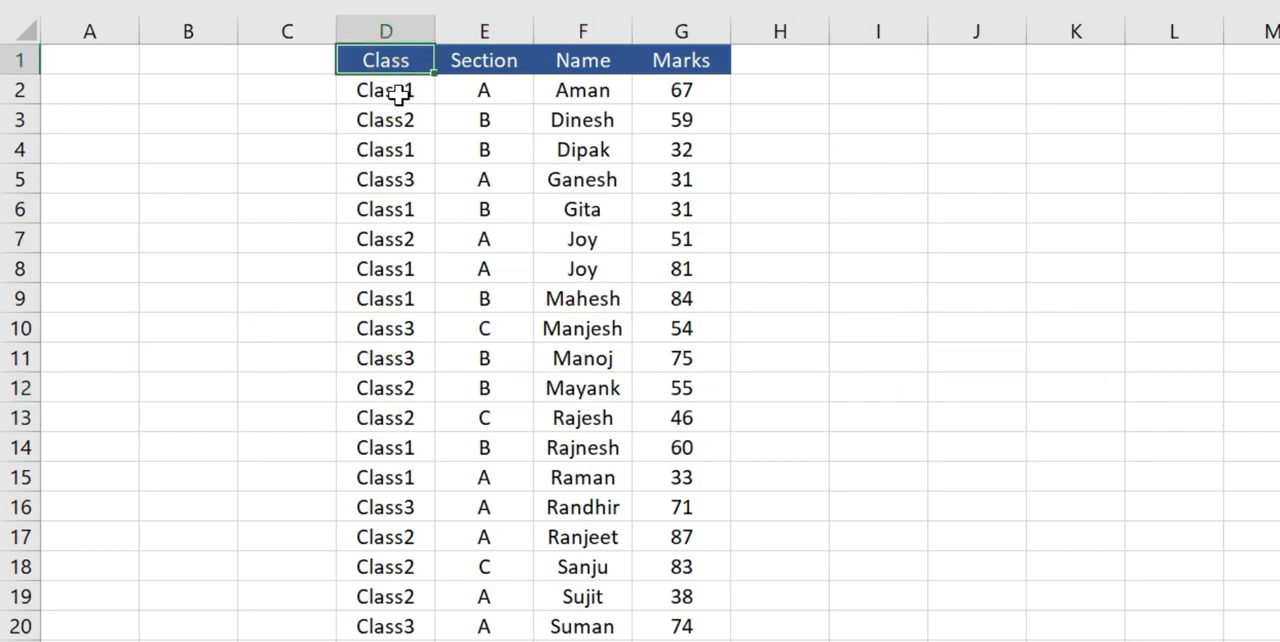
{"action": "left_click", "coordinate": [398, 92]}
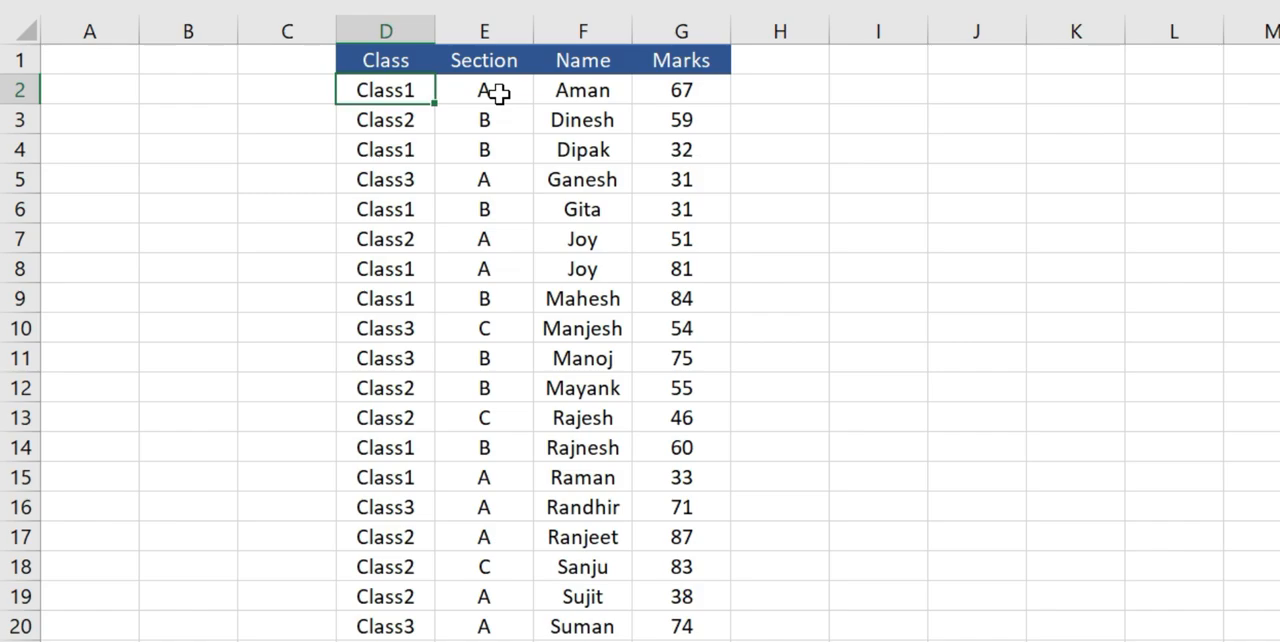
{"action": "left_click", "coordinate": [660, 92]}
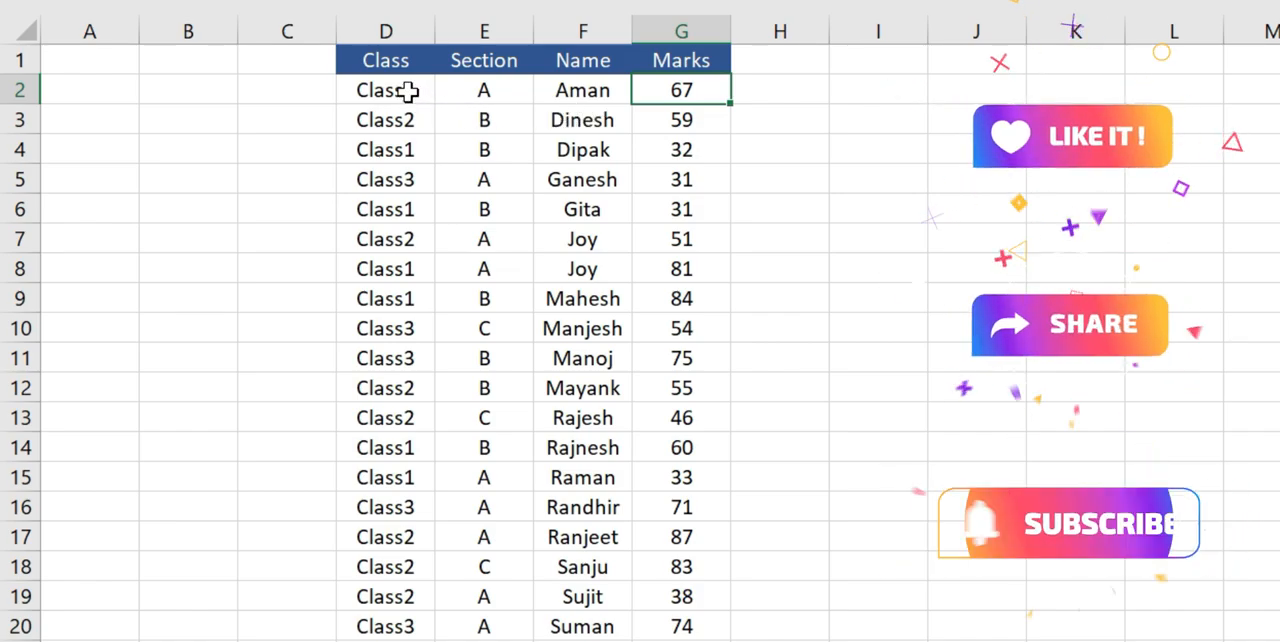
{"action": "left_click", "coordinate": [384, 60]}
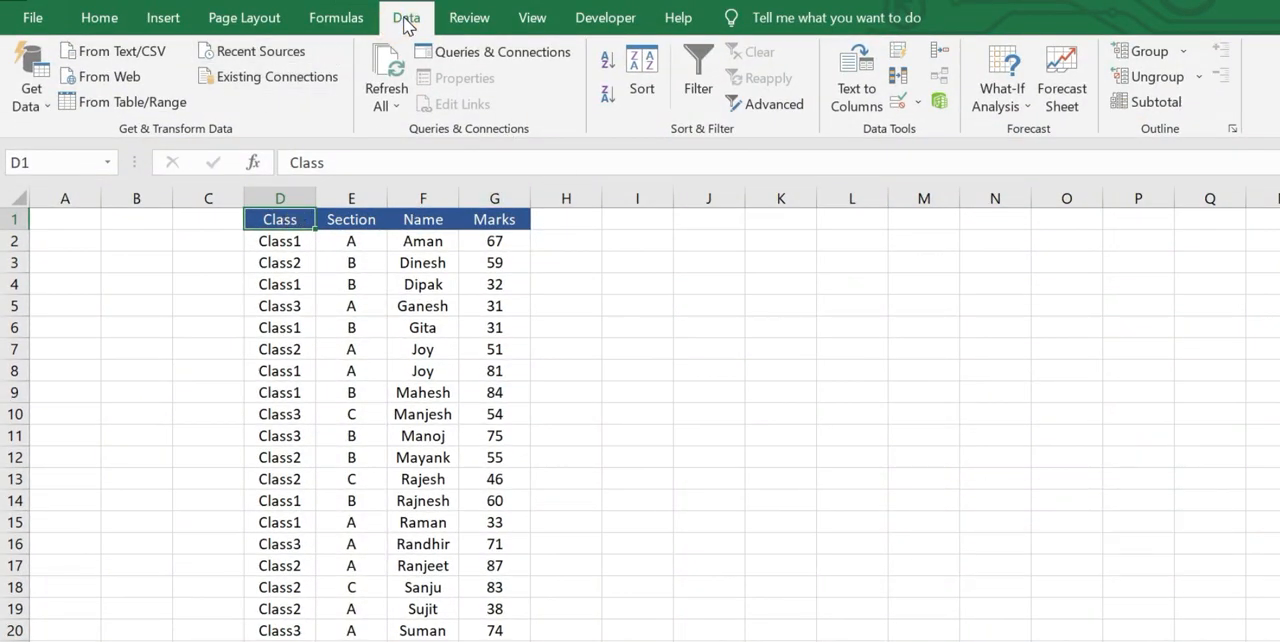
{"action": "left_click", "coordinate": [645, 77]}
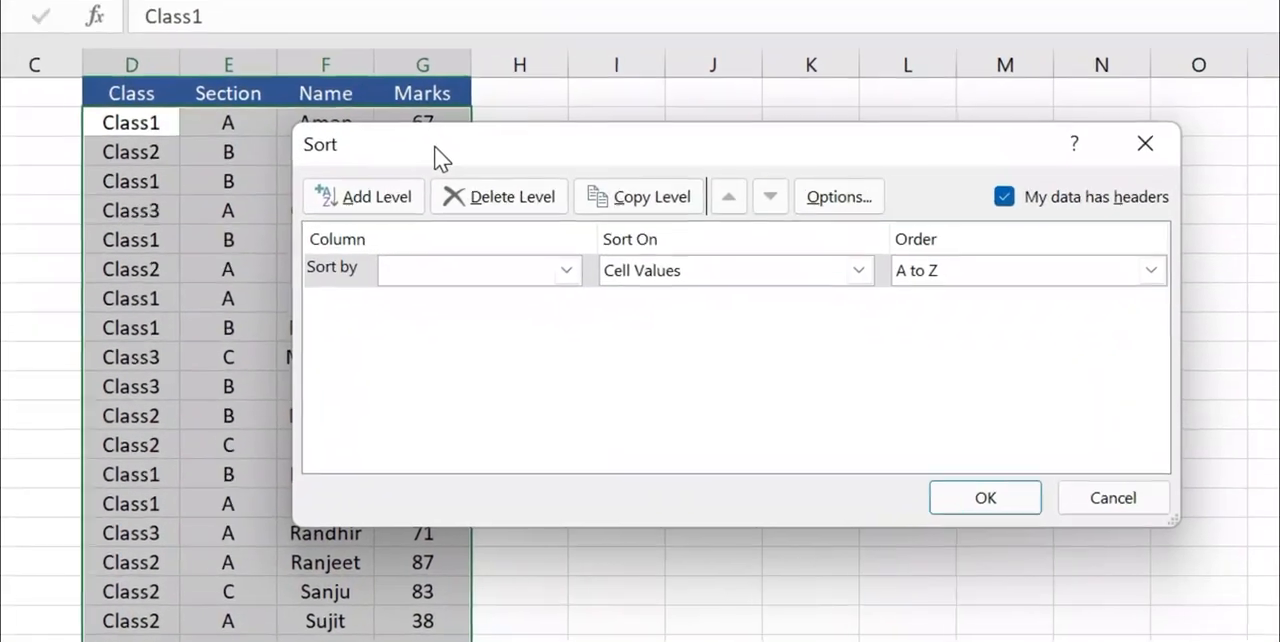
{"action": "left_click_drag", "start_coordinate": [434, 146], "coordinate": [347, 206]}
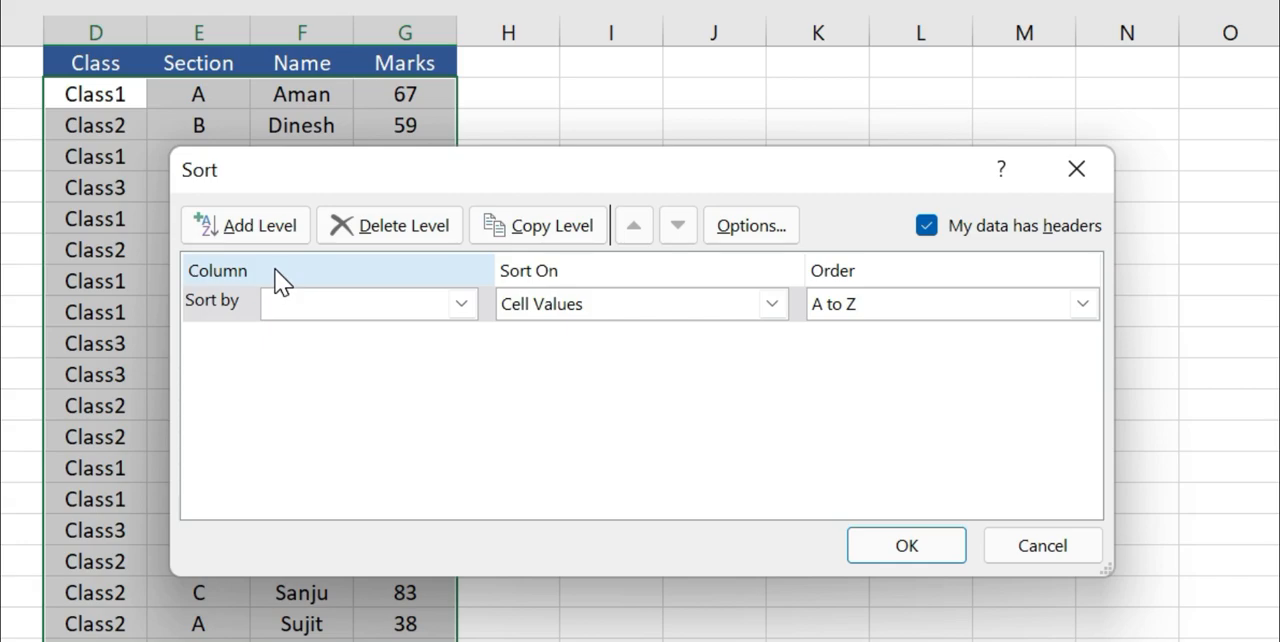
{"action": "left_click_drag", "start_coordinate": [254, 188], "coordinate": [222, 187]}
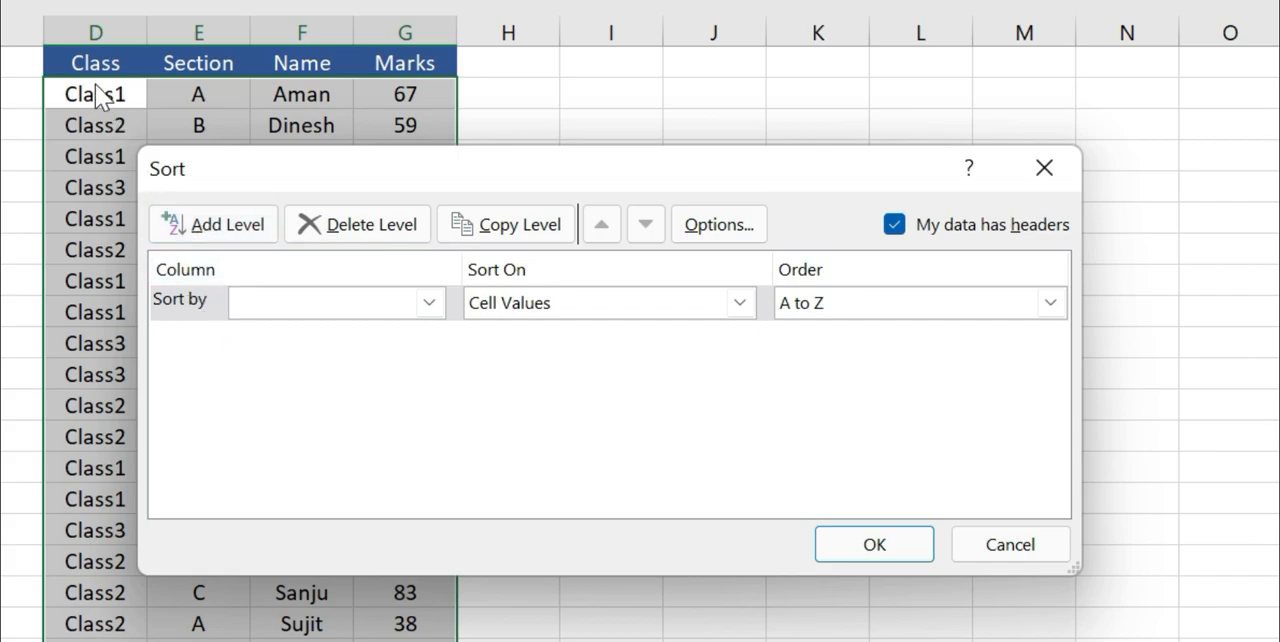
{"action": "left_click", "coordinate": [272, 300]}
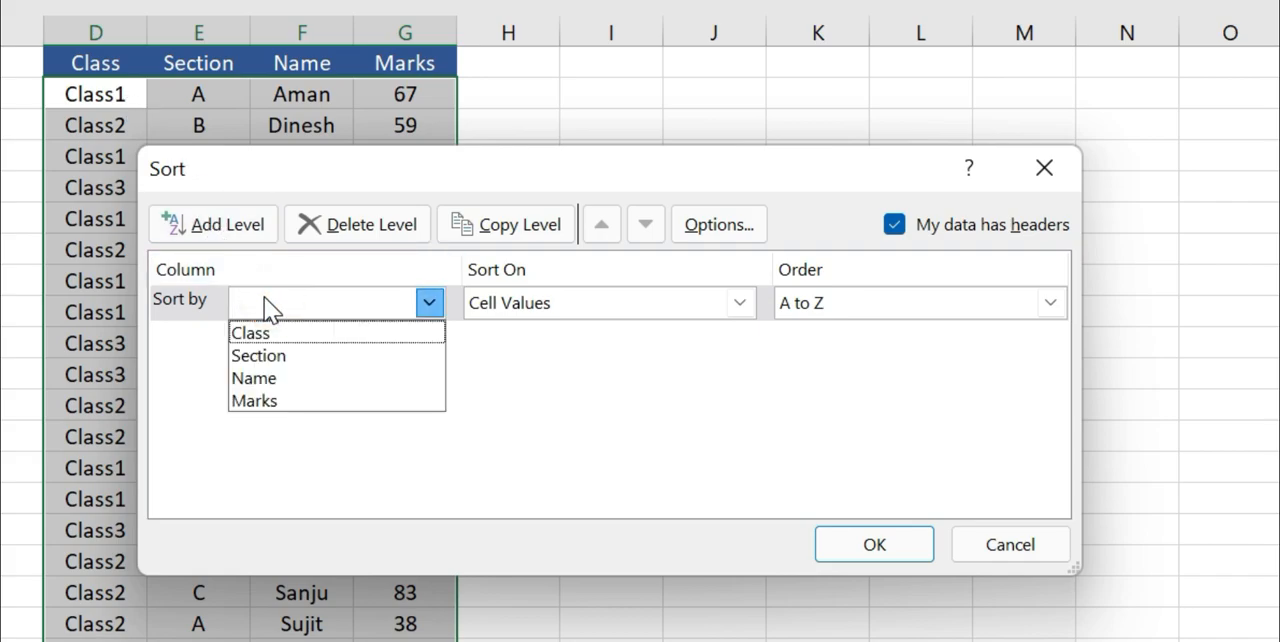
{"action": "left_click", "coordinate": [264, 333]}
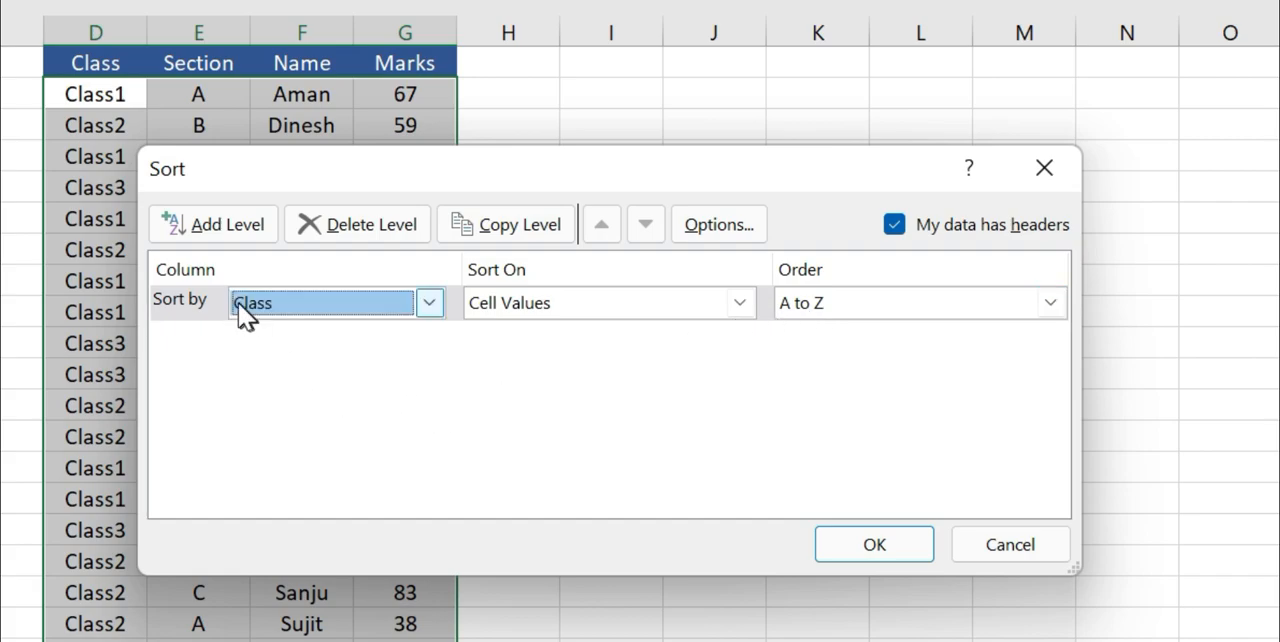
Add an empty second sort level below Class and delete it again.
{"action": "left_click", "coordinate": [206, 233]}
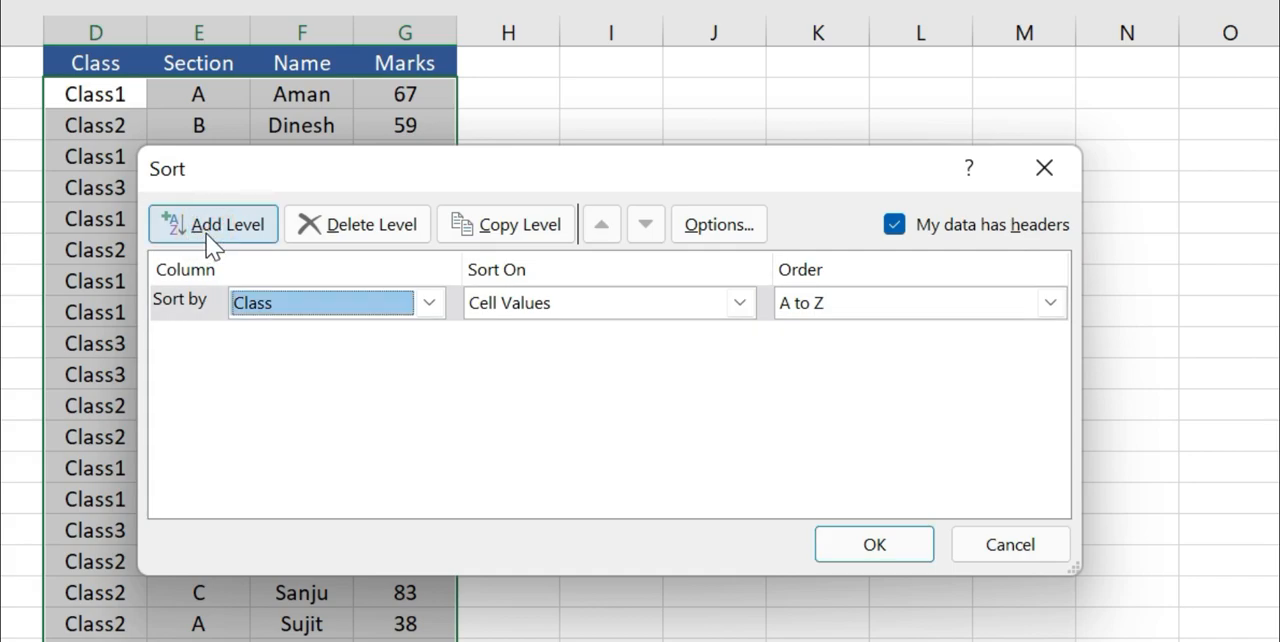
{"action": "left_click", "coordinate": [206, 233]}
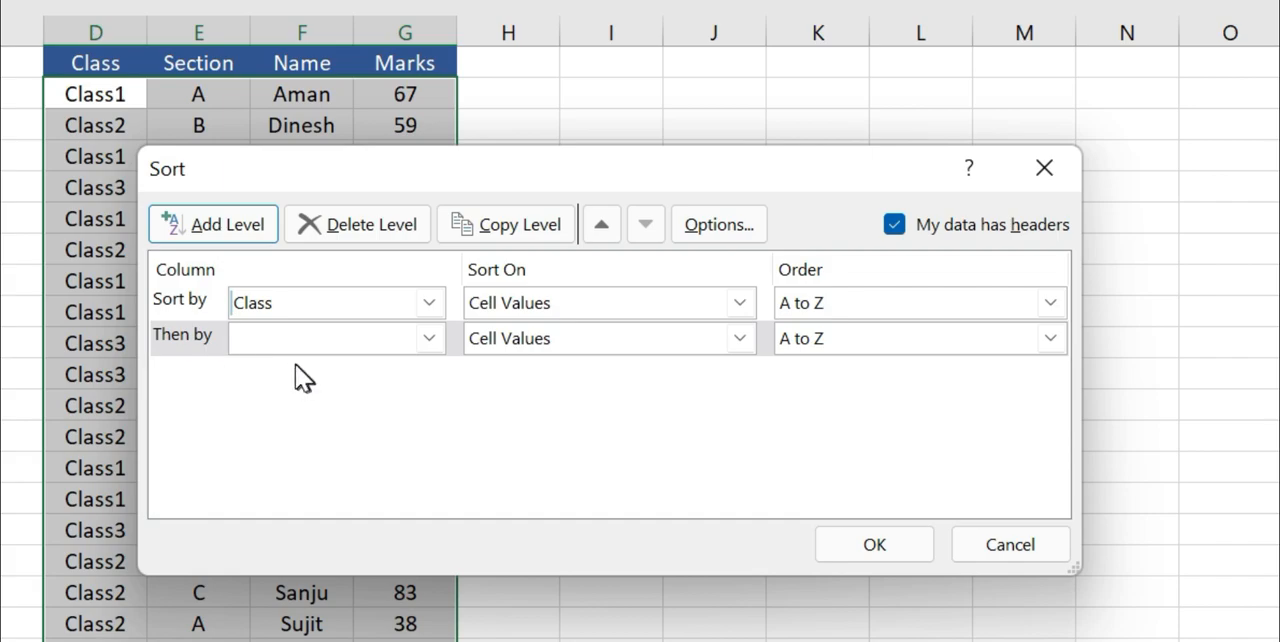
{"action": "left_click", "coordinate": [196, 333]}
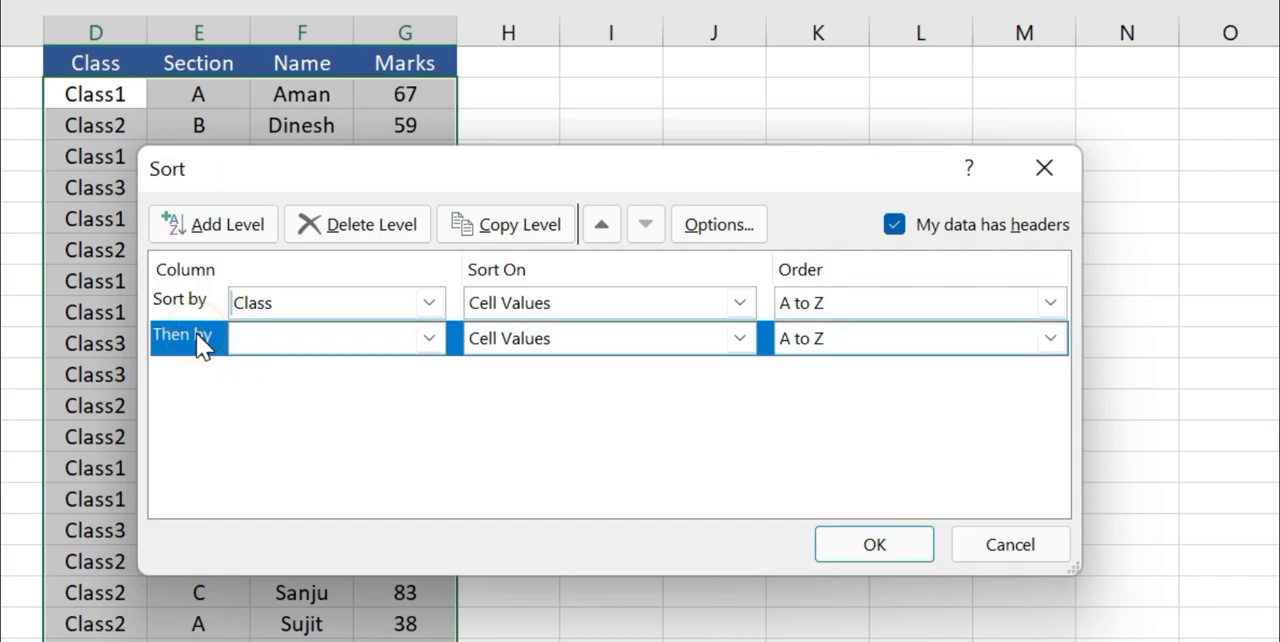
{"action": "left_click", "coordinate": [356, 225]}
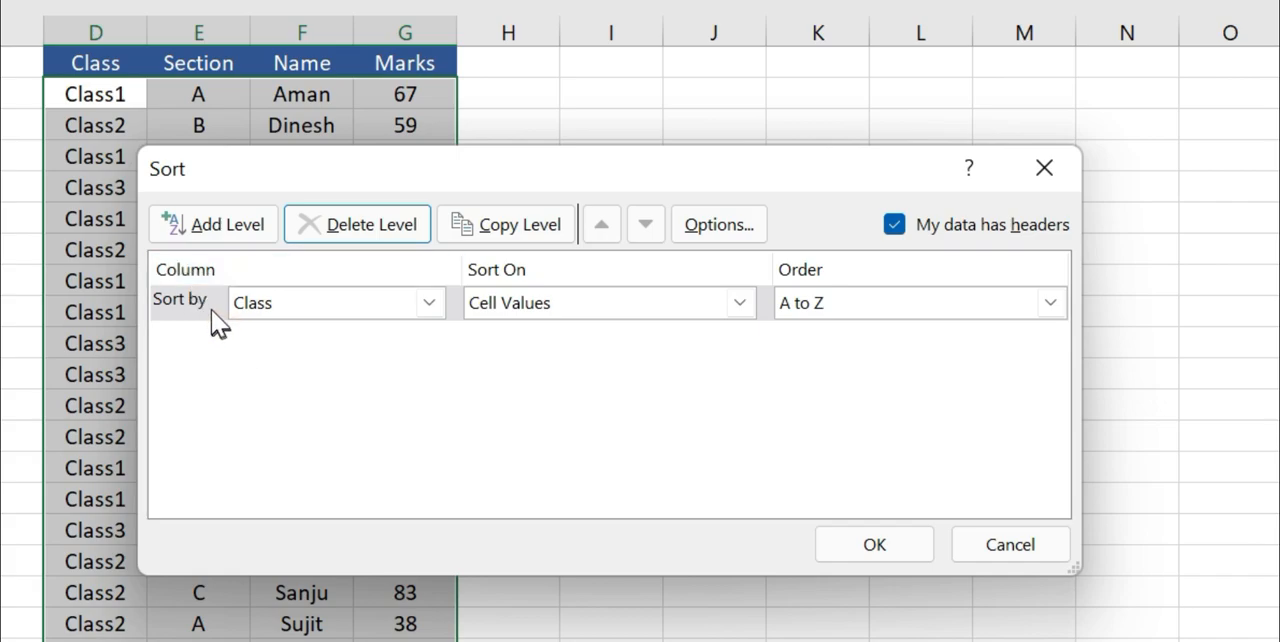
Add a second sort level that sorts by the Section column.
{"action": "left_click", "coordinate": [222, 228]}
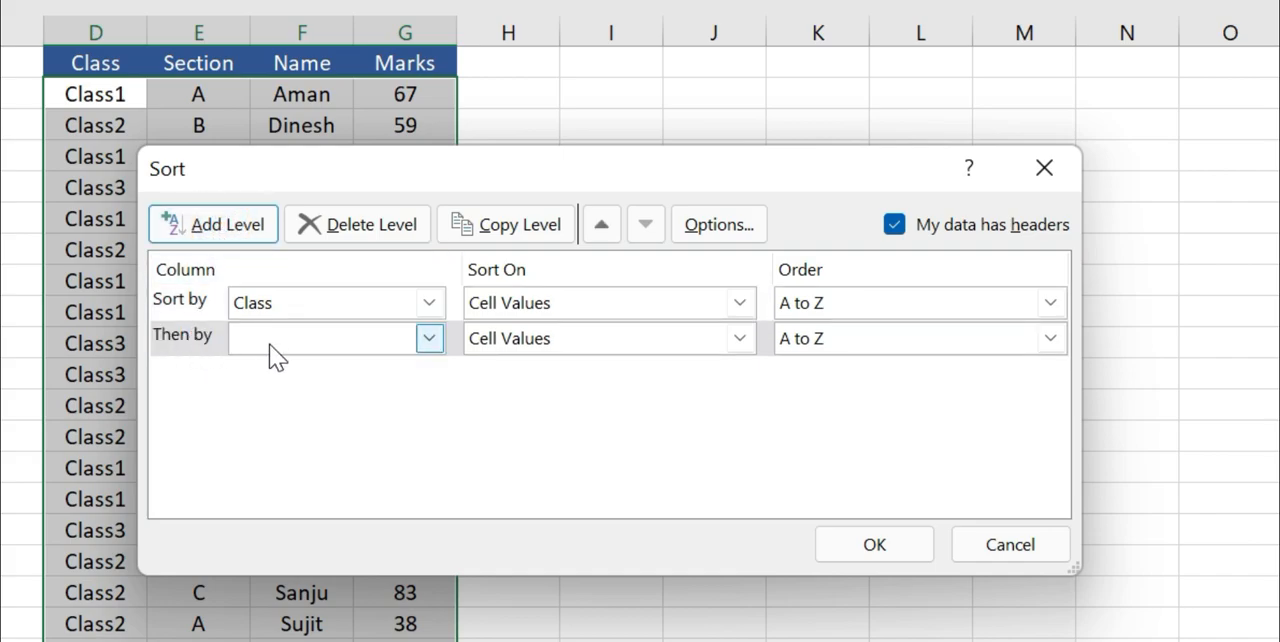
{"action": "left_click", "coordinate": [424, 340]}
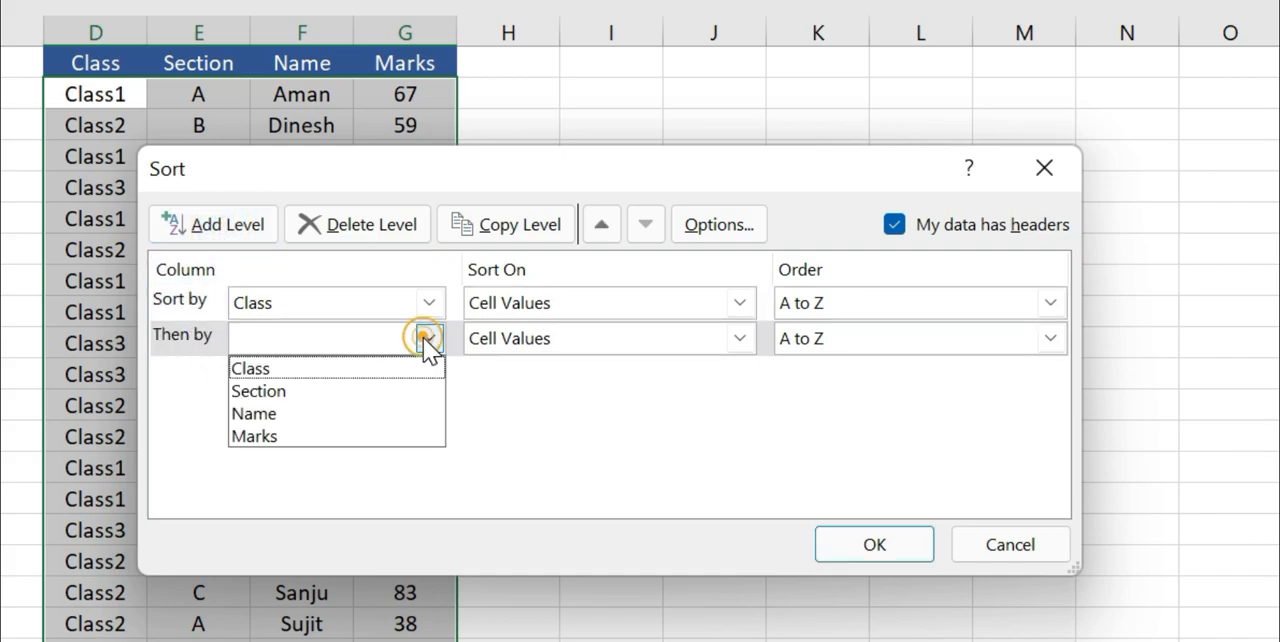
{"action": "left_click", "coordinate": [258, 391]}
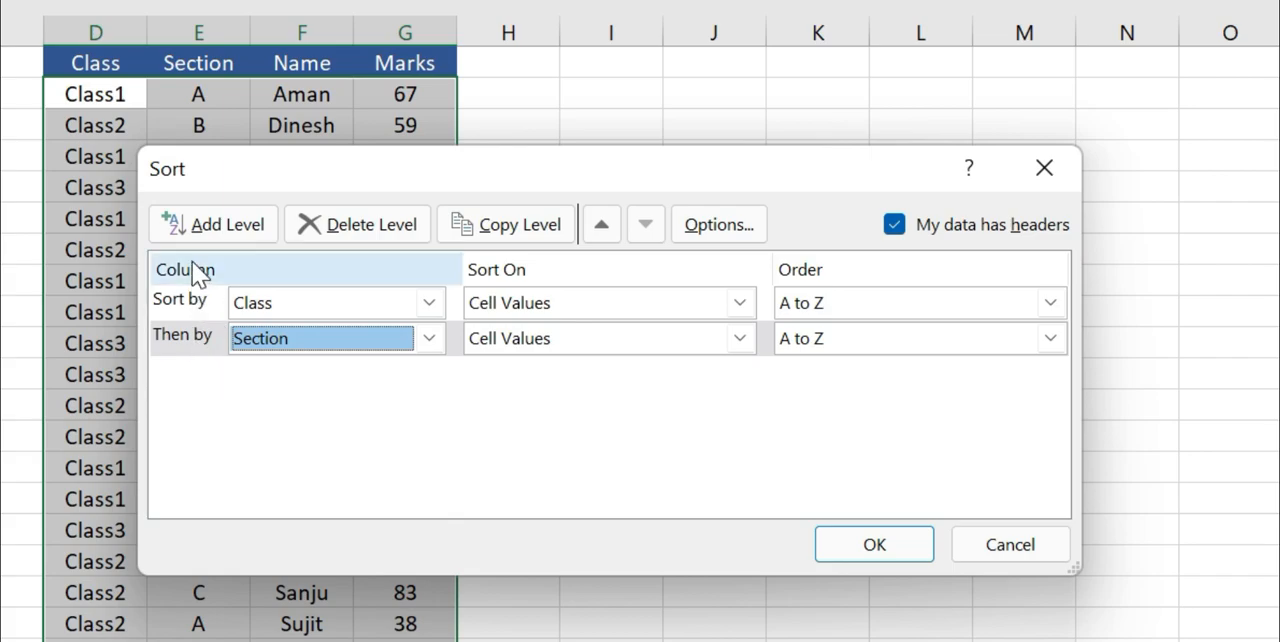
Add a third sort level for the Marks column with the order Largest to Smallest.
{"action": "left_click", "coordinate": [202, 229]}
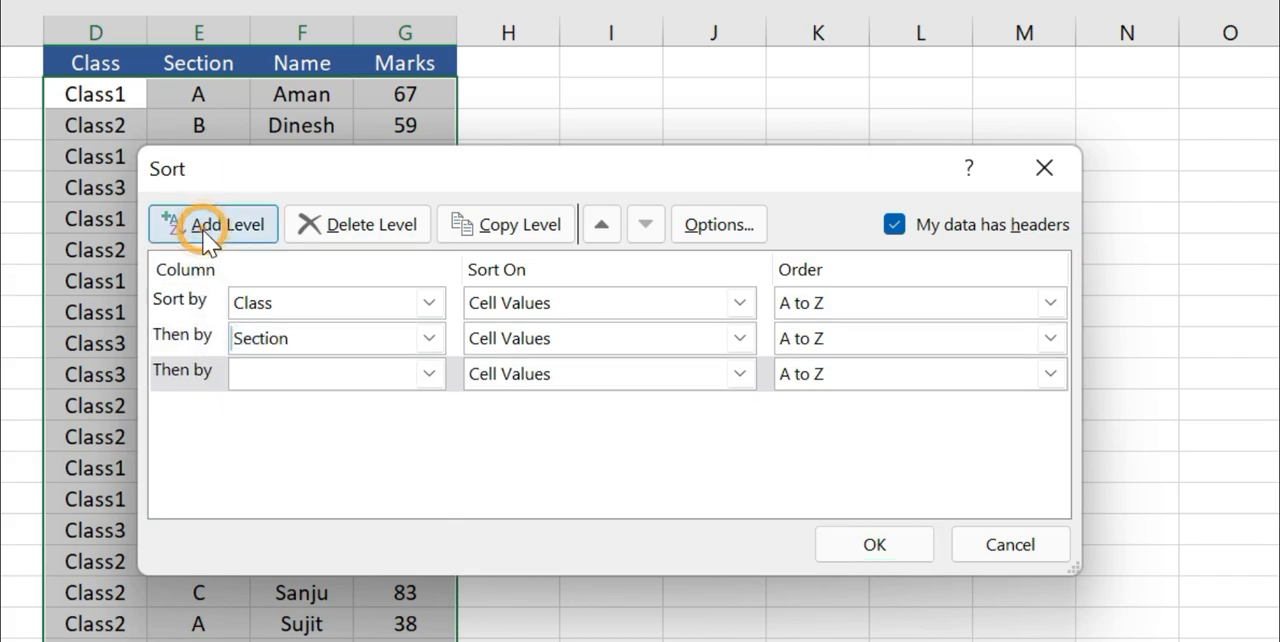
{"action": "left_click", "coordinate": [293, 386]}
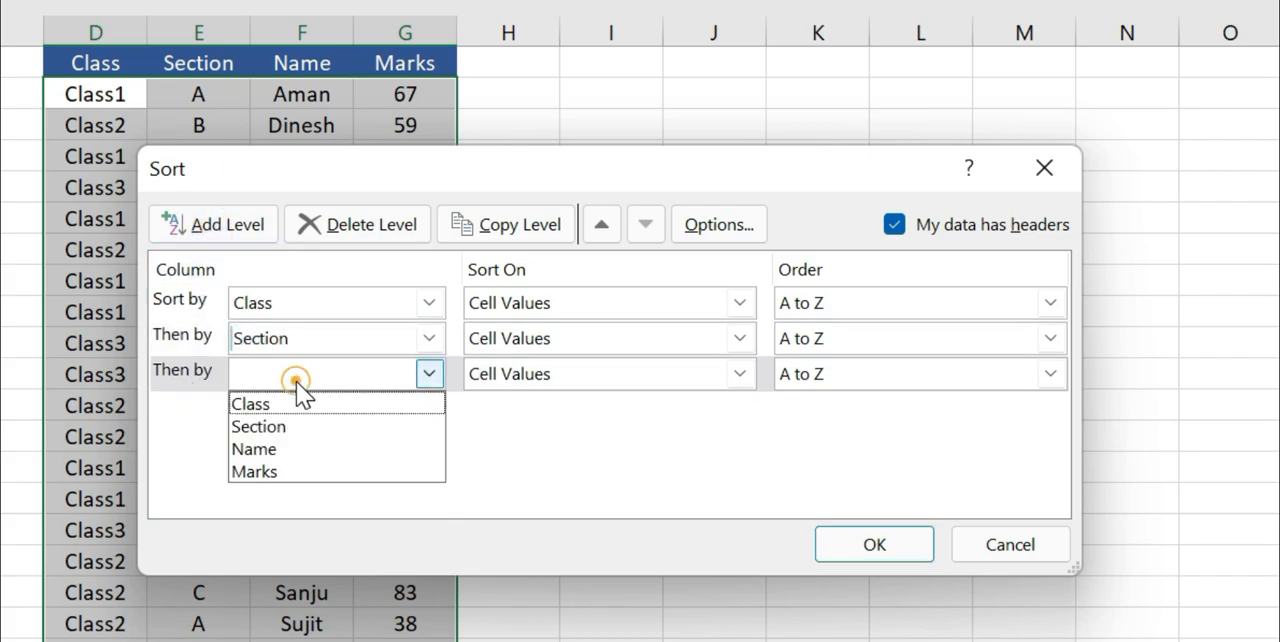
{"action": "left_click", "coordinate": [270, 470]}
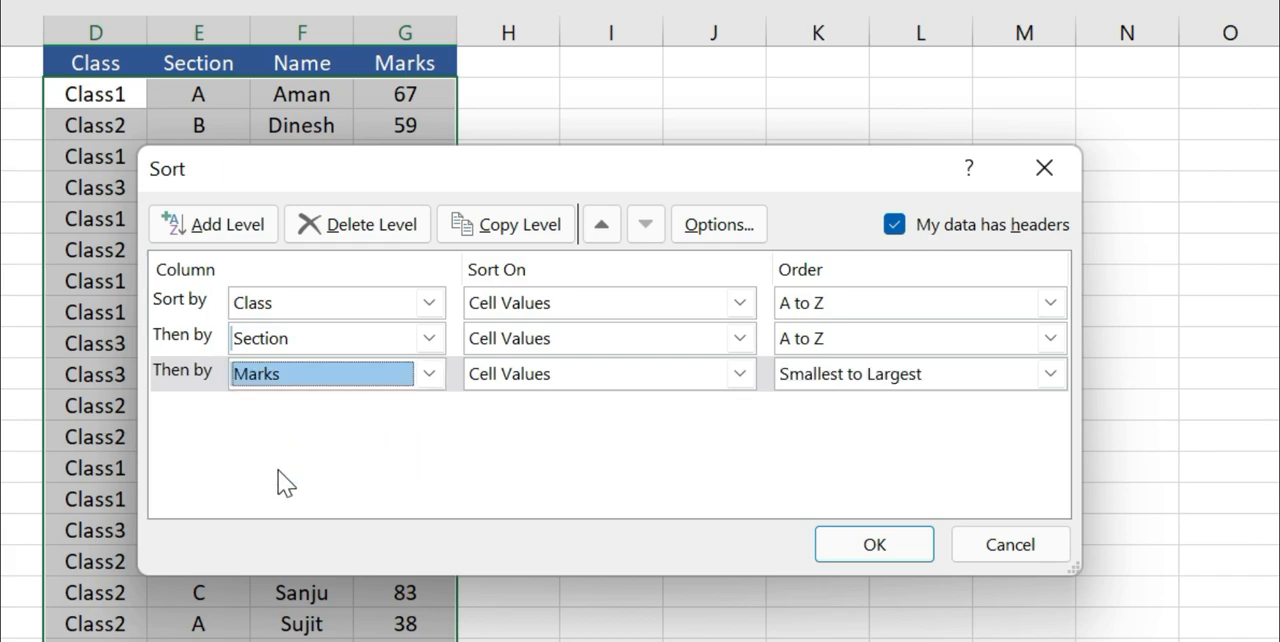
{"action": "left_click", "coordinate": [823, 376]}
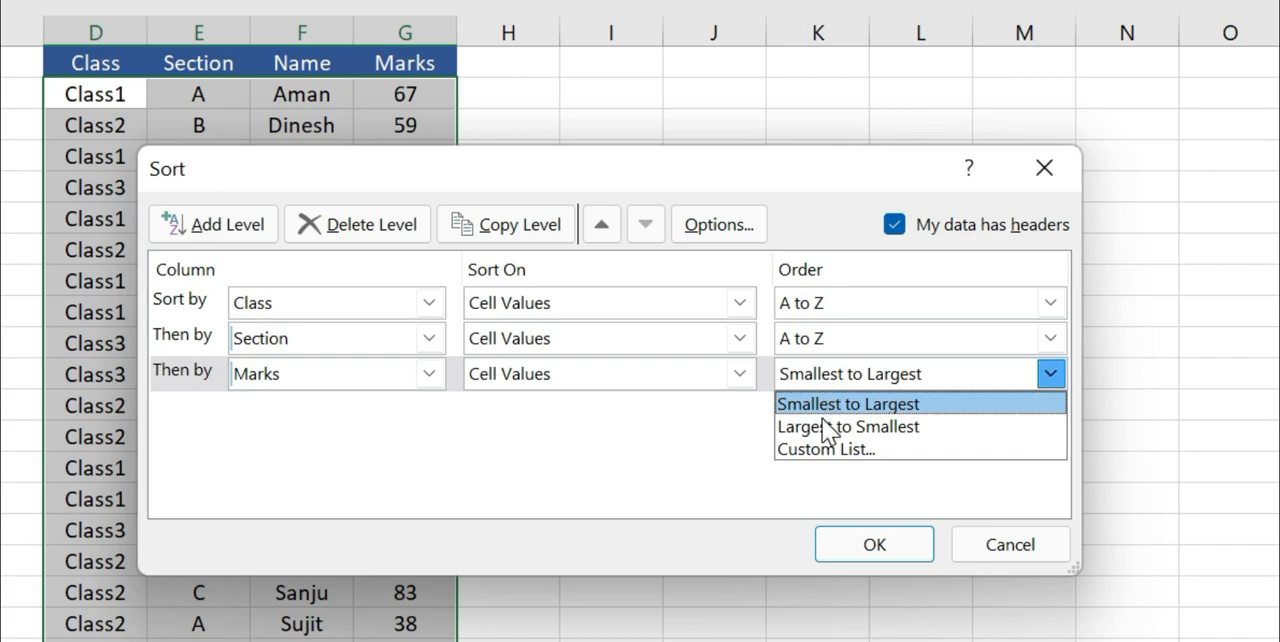
{"action": "left_click", "coordinate": [821, 422]}
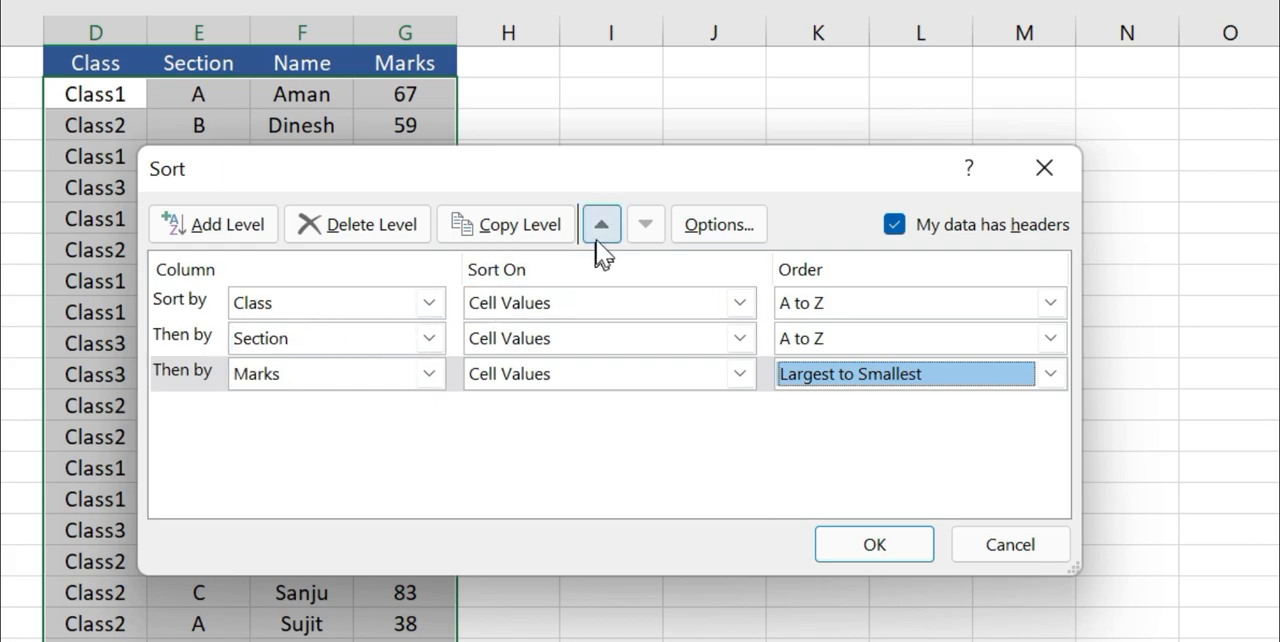
Move the Marks sort level above Section and return it to the last position.
{"action": "left_click", "coordinate": [315, 371]}
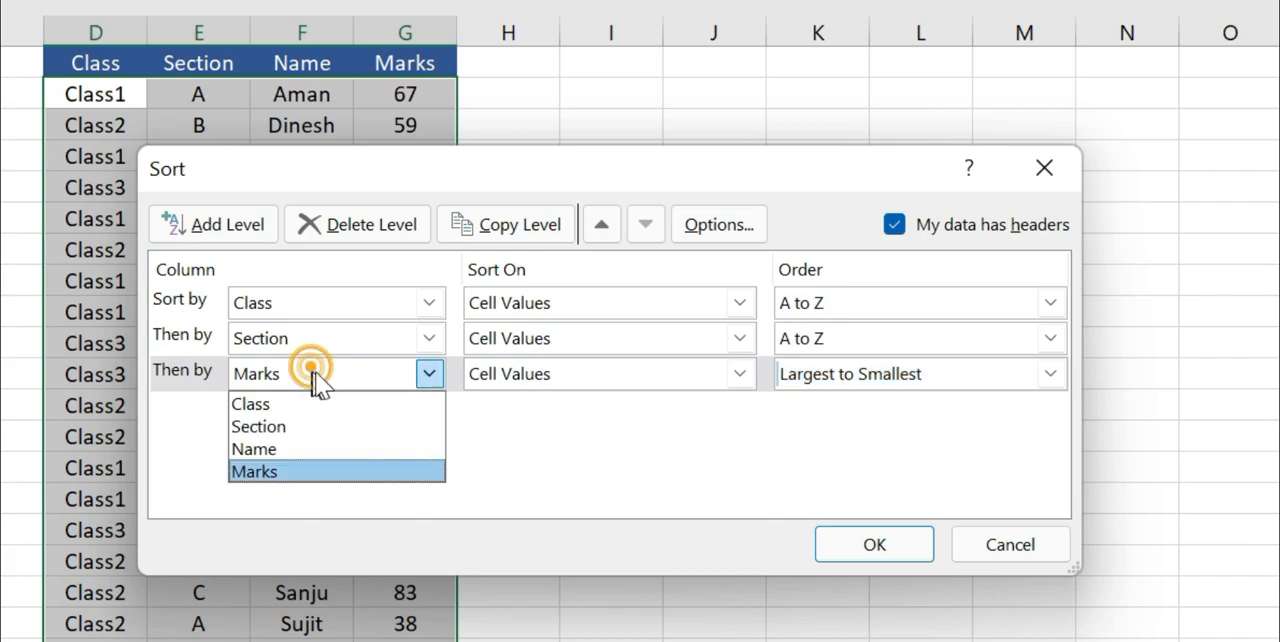
{"action": "left_click", "coordinate": [197, 376]}
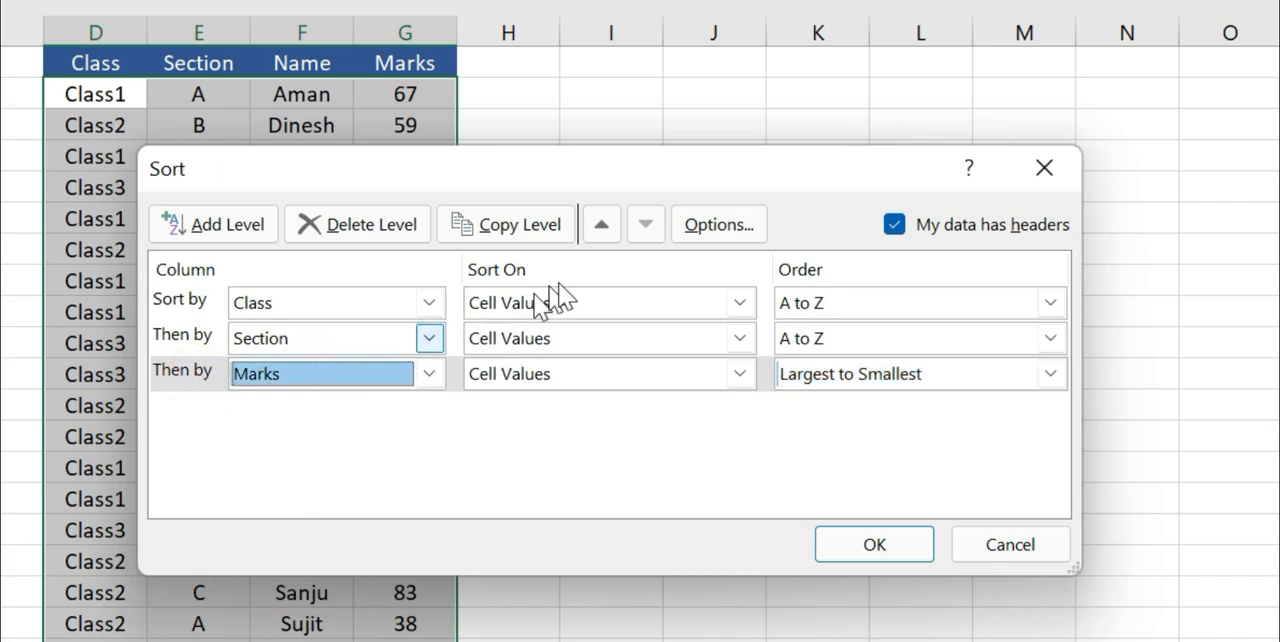
{"action": "left_click", "coordinate": [602, 227]}
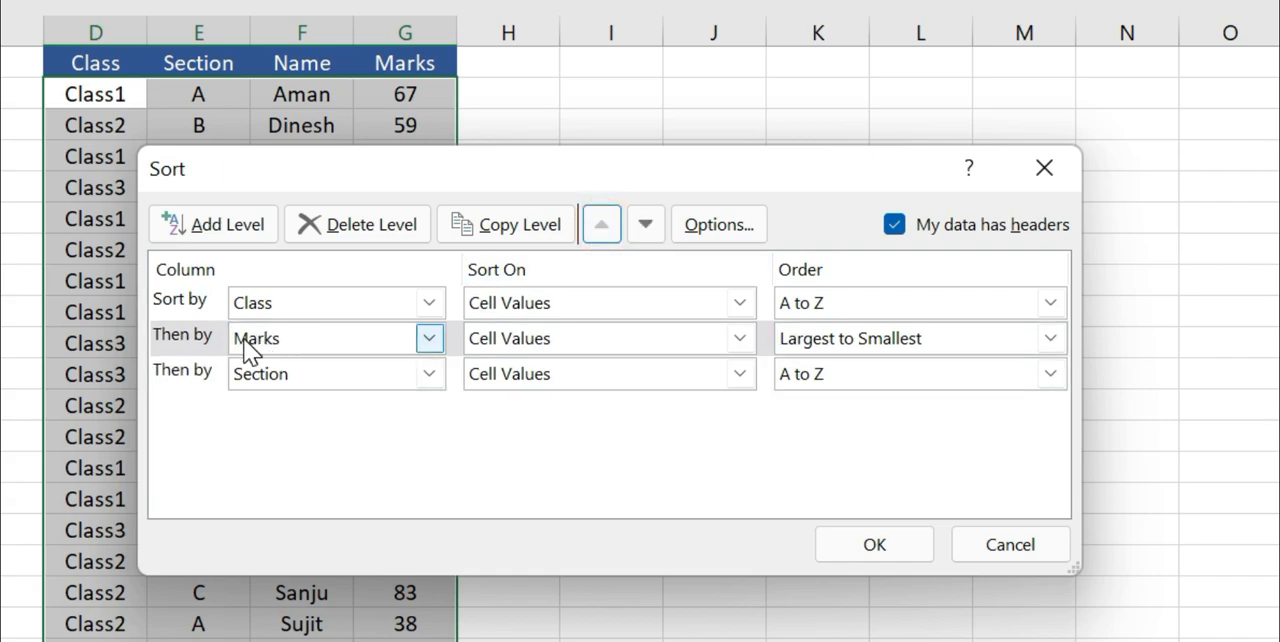
{"action": "left_click", "coordinate": [196, 336]}
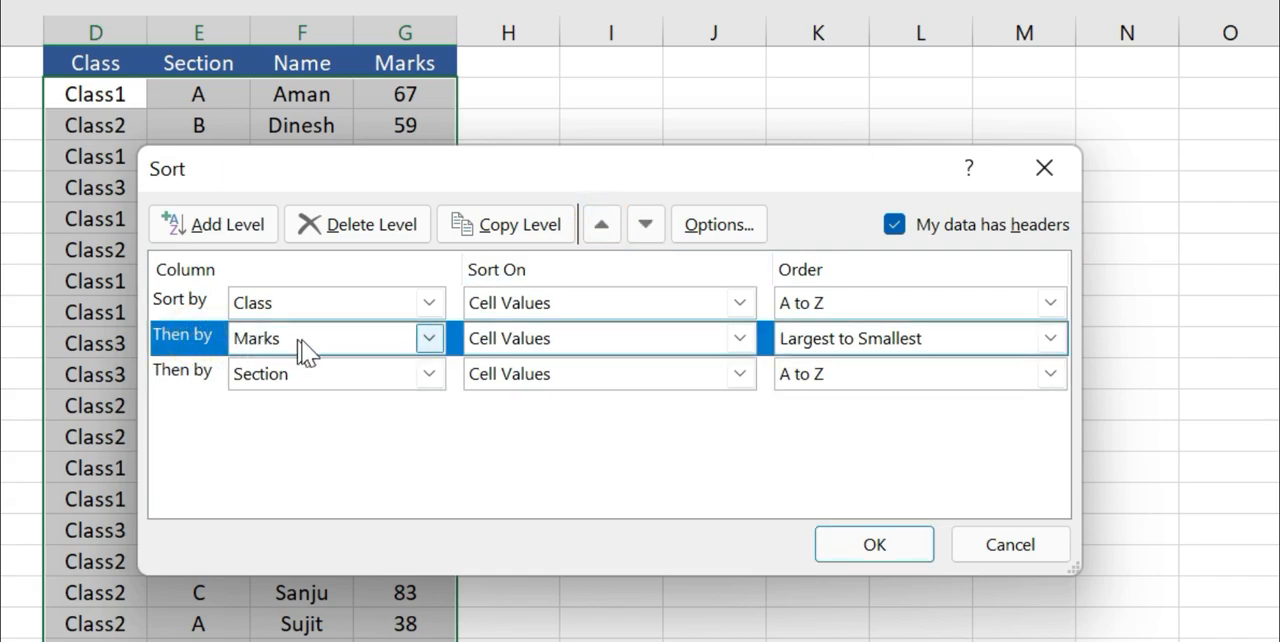
{"action": "left_click", "coordinate": [643, 227]}
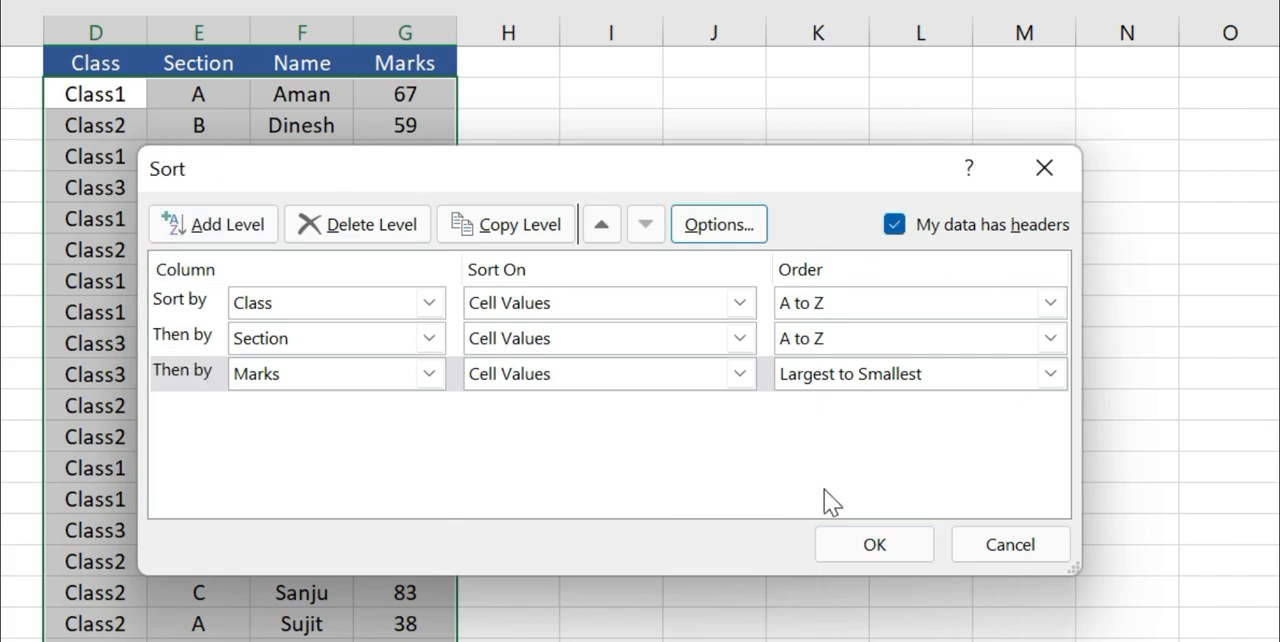
Apply the three-level sort and fill the Class1 cells in the Class column with yellow.
{"action": "left_click", "coordinate": [875, 545]}
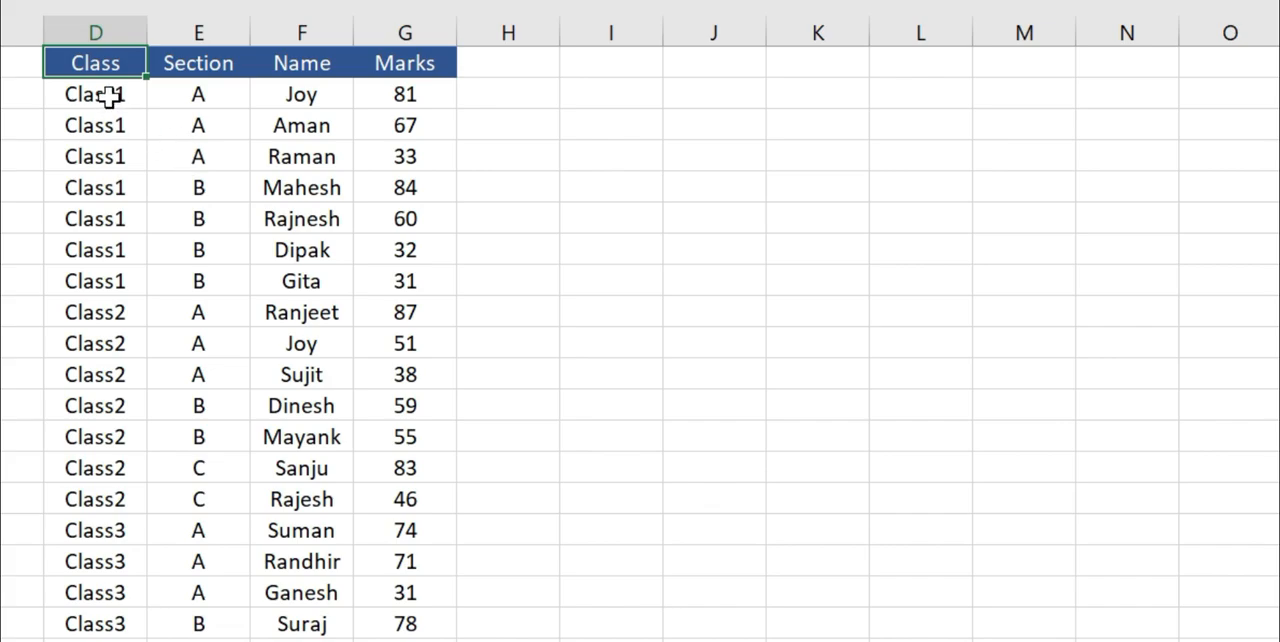
{"action": "left_click_drag", "start_coordinate": [108, 96], "coordinate": [108, 272]}
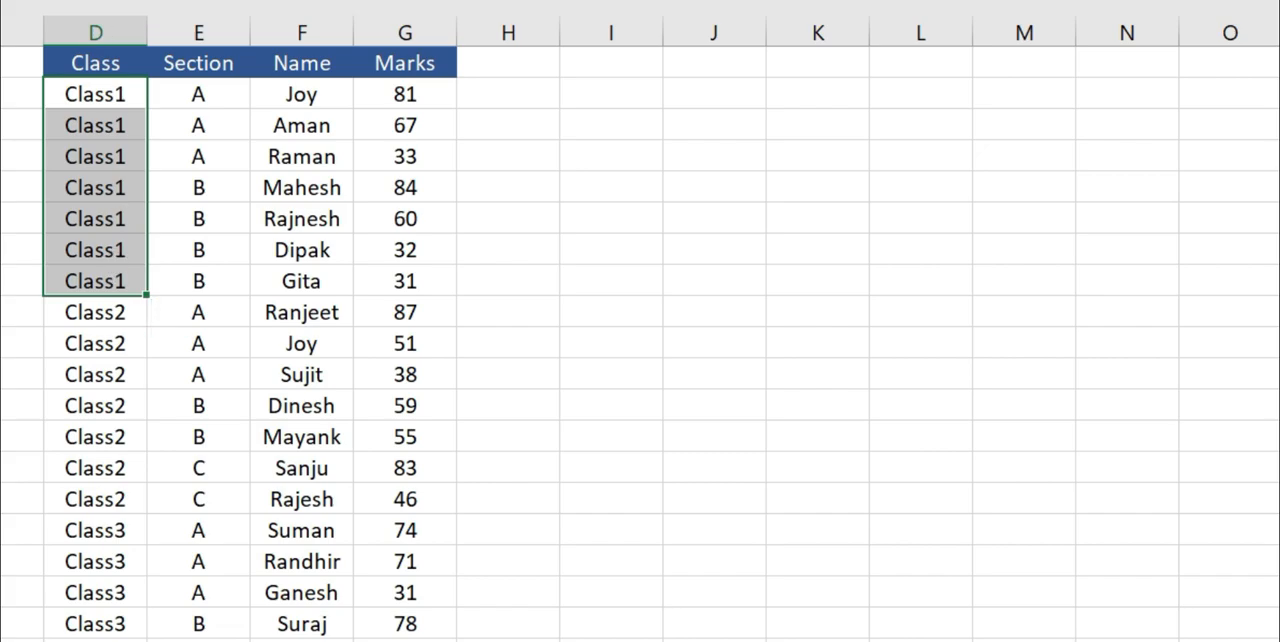
{"action": "left_click", "coordinate": [100, 125]}
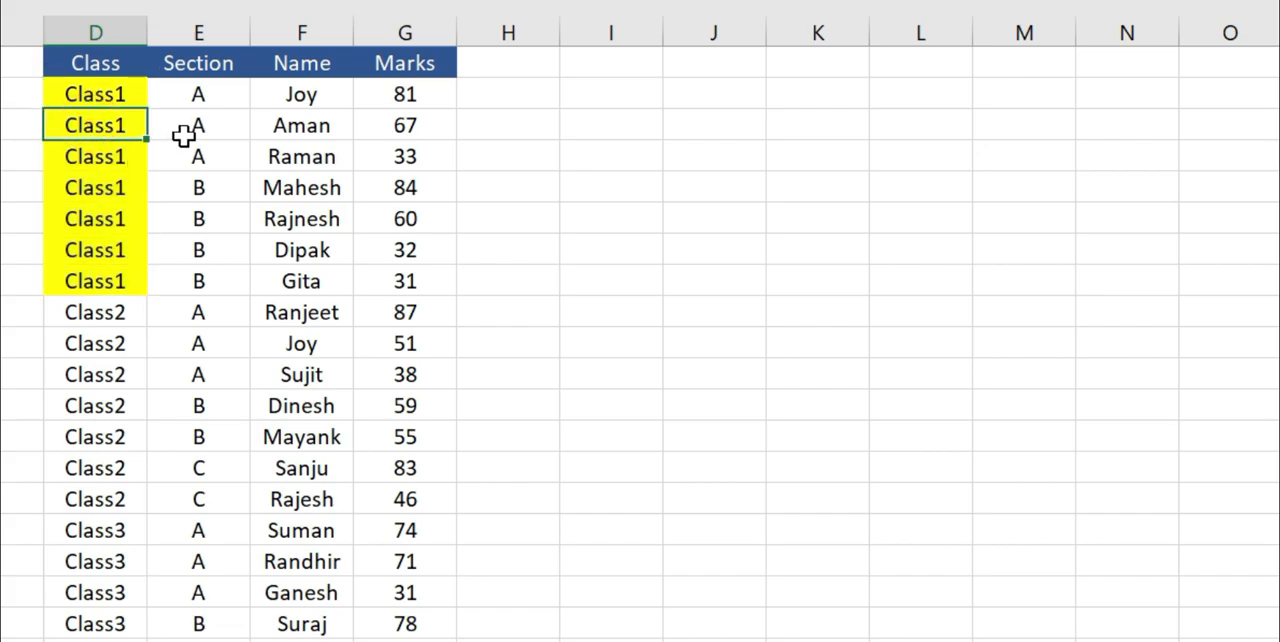
Fill the Section cells of the Class1 rows with the same yellow, covering sections A and B.
{"action": "left_click_drag", "start_coordinate": [196, 95], "coordinate": [191, 125]}
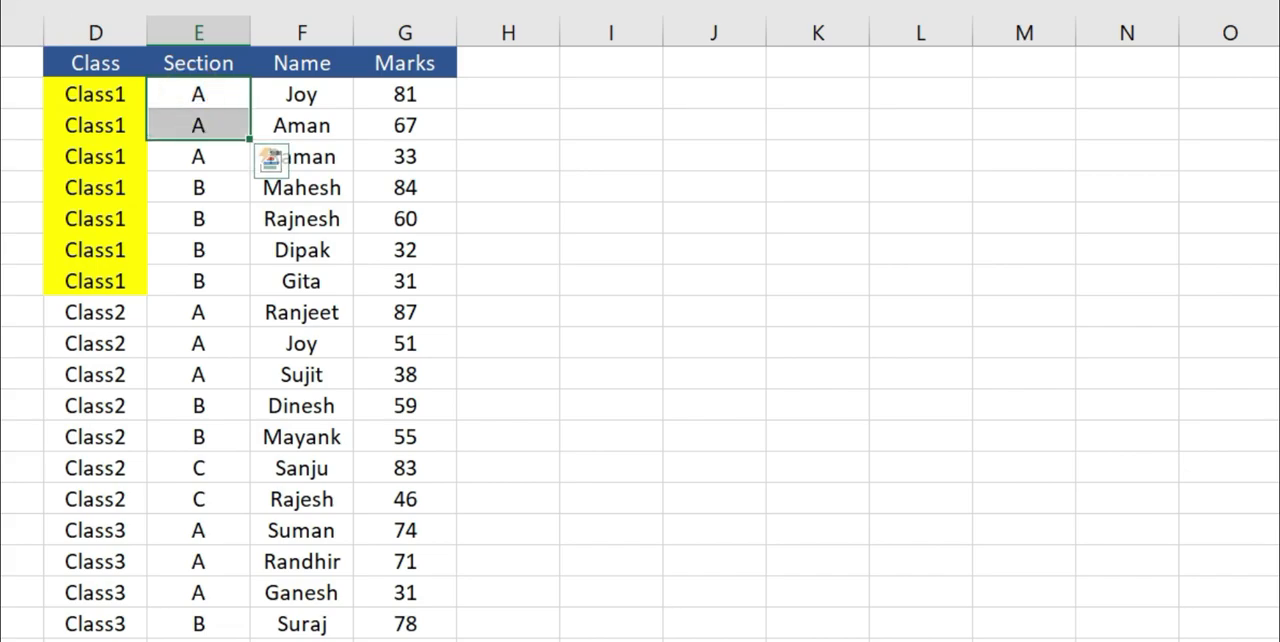
{"action": "key", "text": "F4"}
{"action": "left_click", "coordinate": [196, 160]}
{"action": "left_click", "coordinate": [205, 163]}
{"action": "left_click_drag", "start_coordinate": [205, 163], "coordinate": [190, 94]}
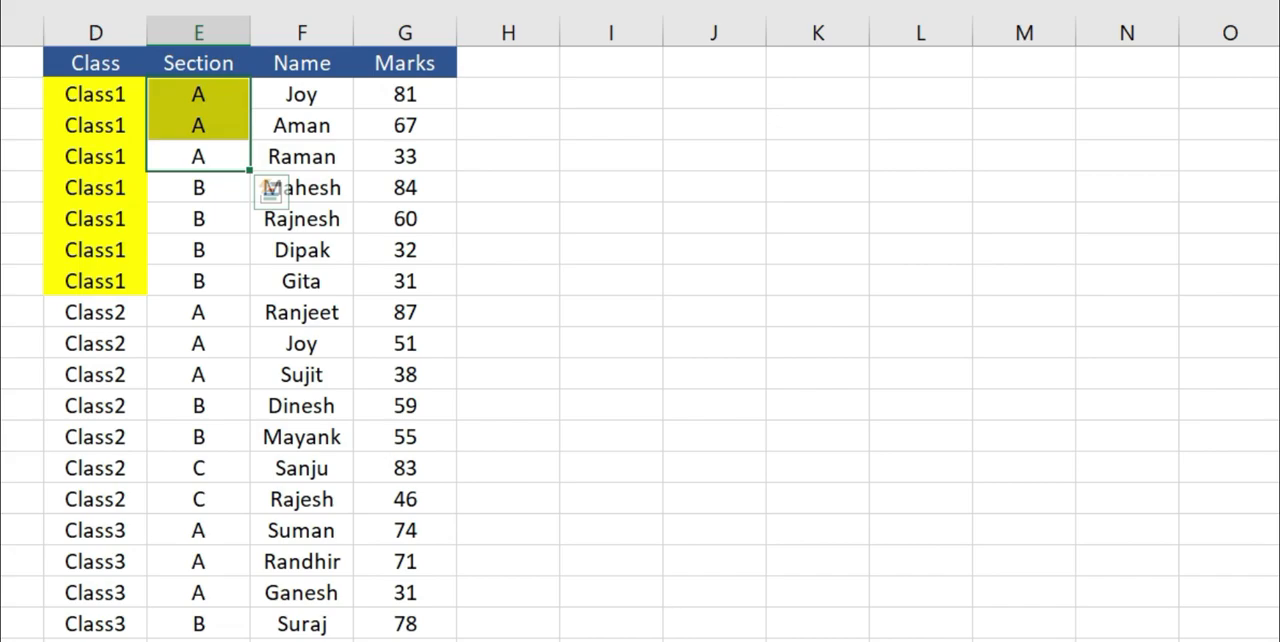
{"action": "key", "text": "F4"}
{"action": "left_click_drag", "start_coordinate": [205, 189], "coordinate": [203, 282]}
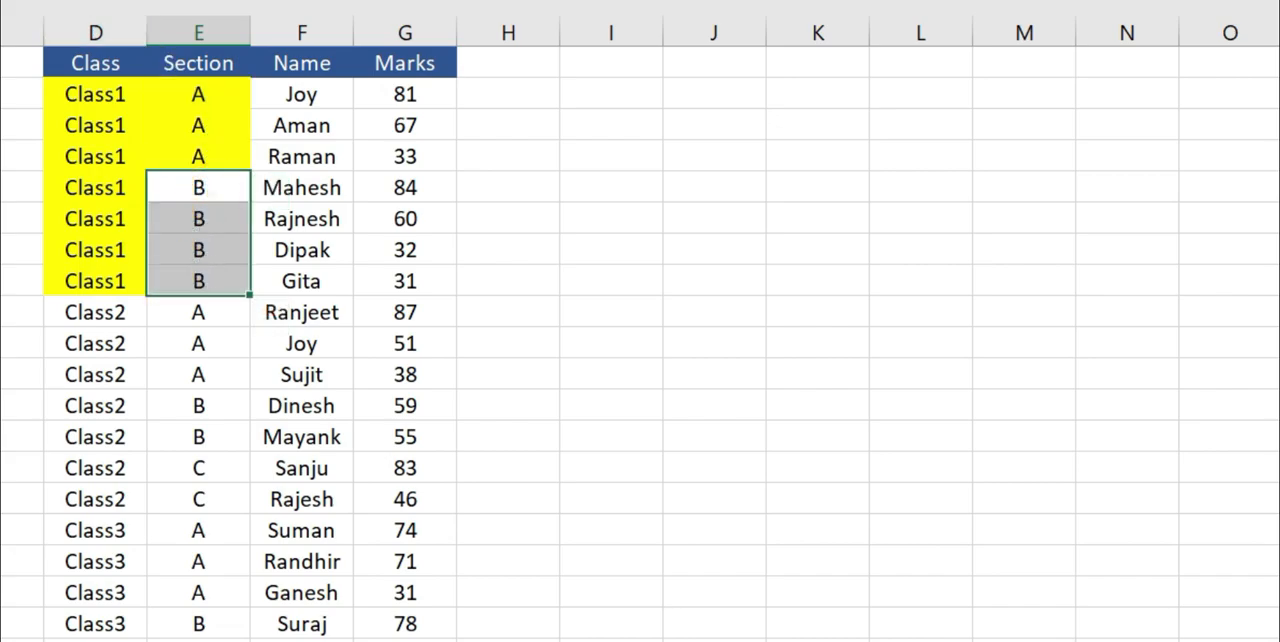
{"action": "key", "text": "F4"}
Fill the Marks cells of the Class1 rows with the same yellow.
{"action": "left_click", "coordinate": [390, 95]}
{"action": "left_click_drag", "start_coordinate": [390, 95], "coordinate": [406, 290]}
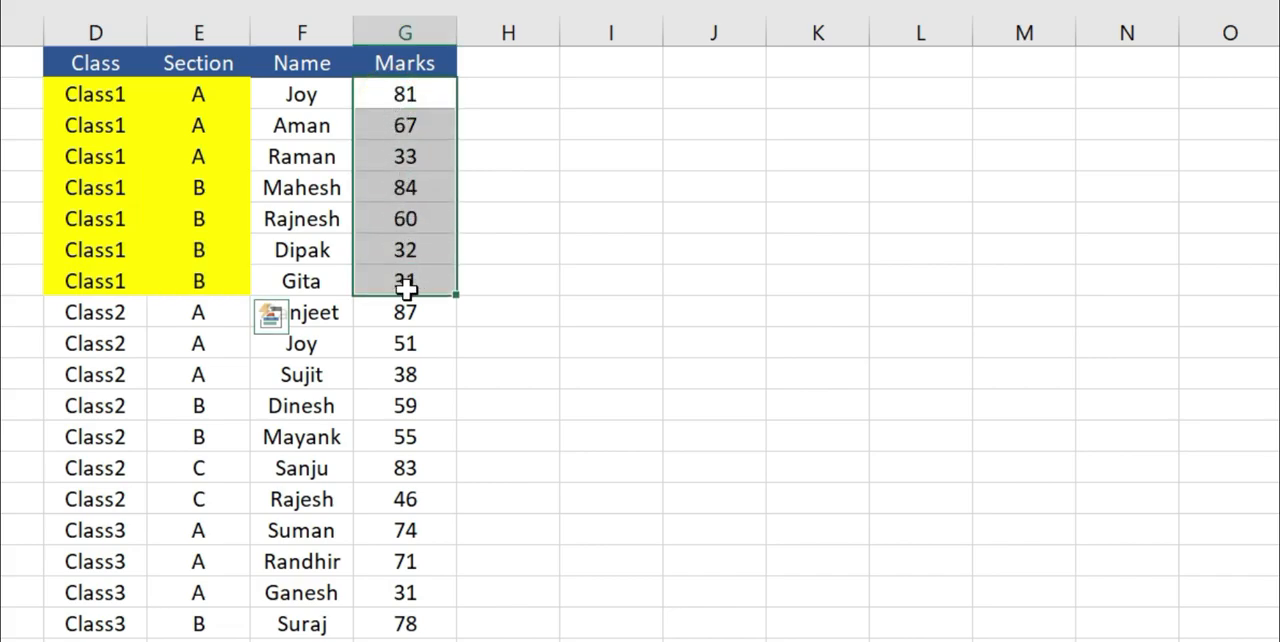
{"action": "key", "text": "F4"}
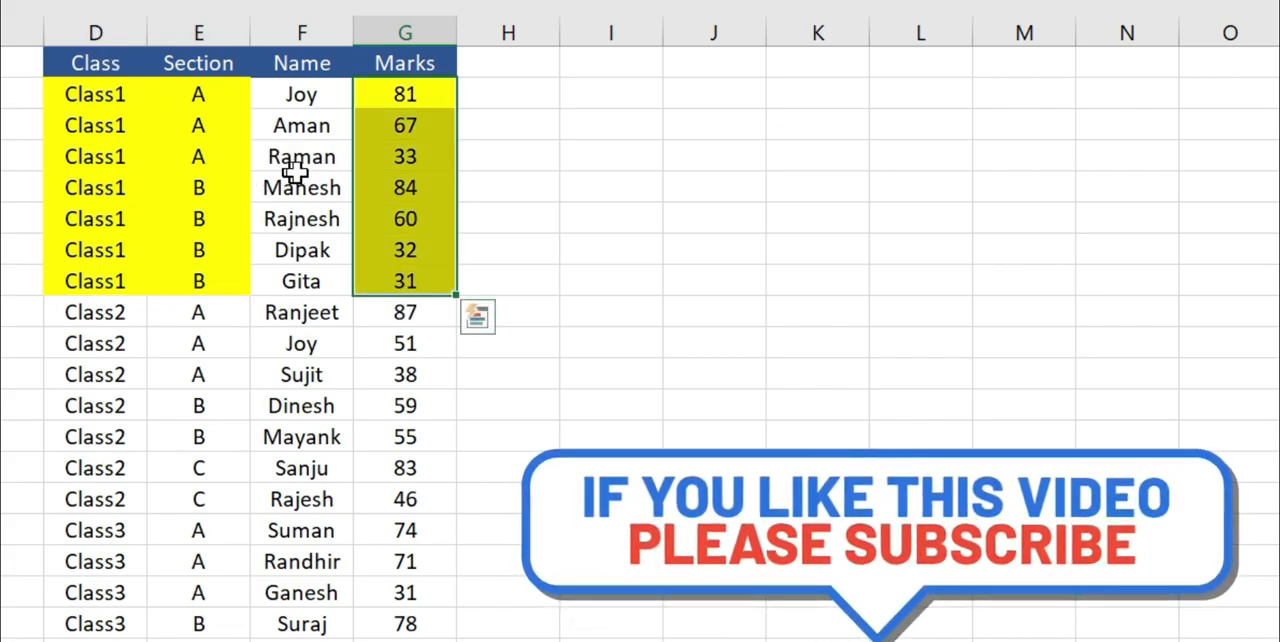
{"action": "left_click", "coordinate": [296, 176]}
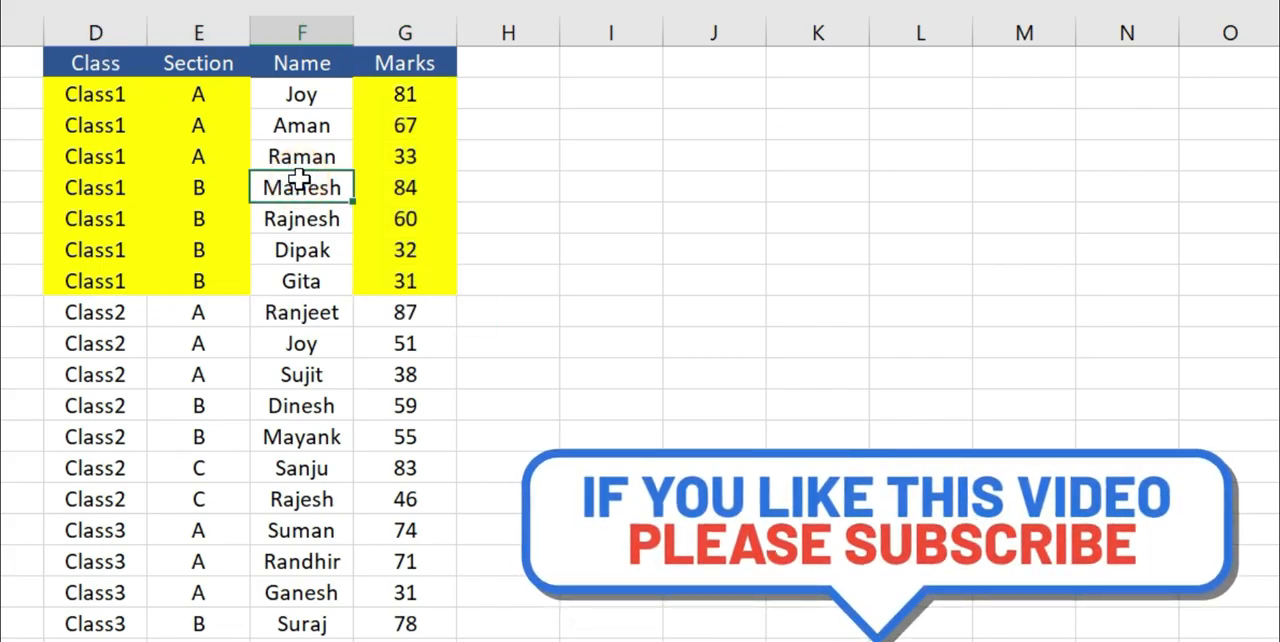
{"action": "left_click", "coordinate": [383, 308]}
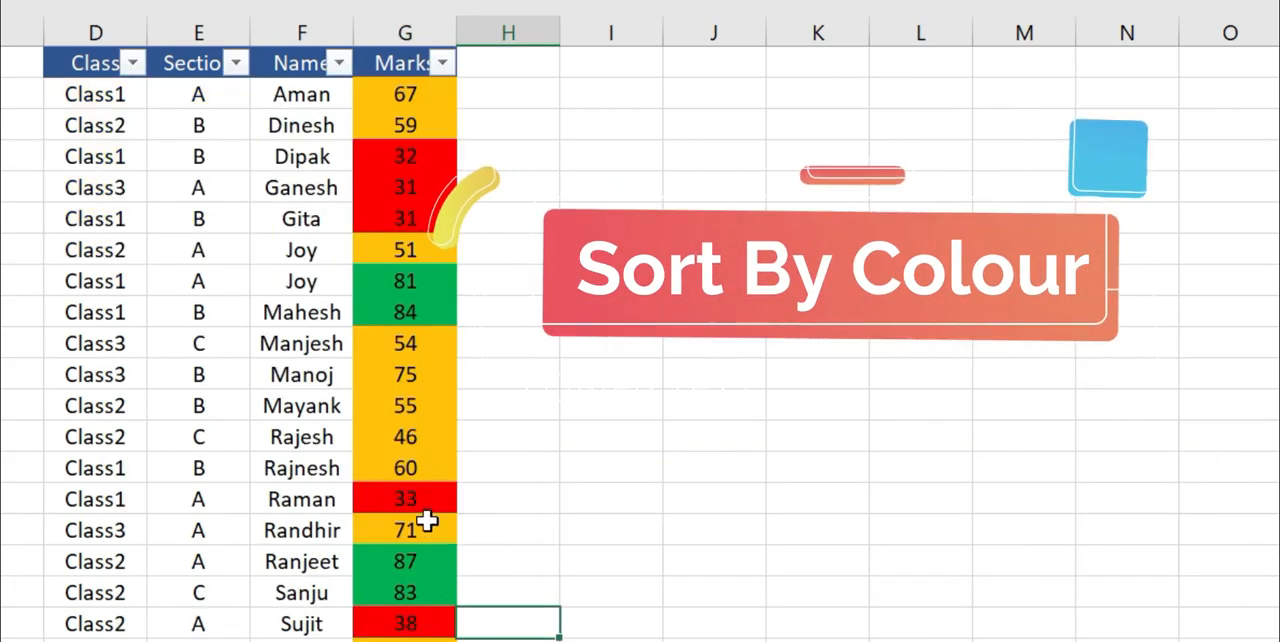
{"action": "left_click", "coordinate": [552, 366]}
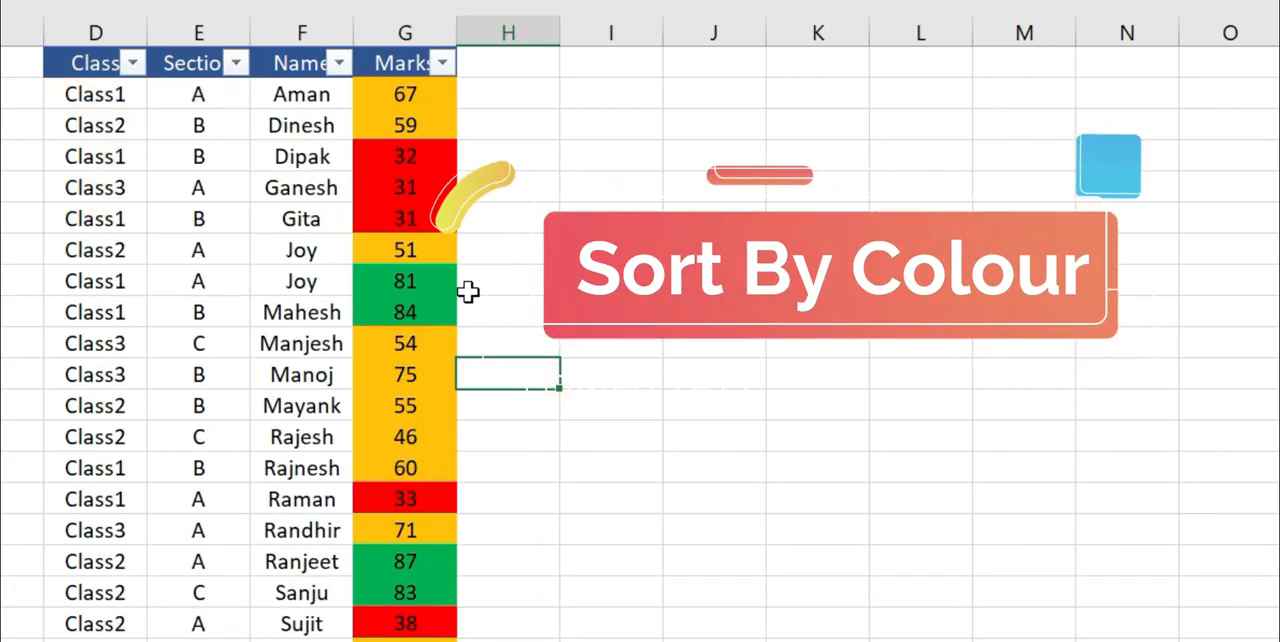
In the colour-coded table, sort the Marks column by cell colour with green on top, and select the green cells.
{"action": "left_click", "coordinate": [198, 94]}
{"action": "left_click", "coordinate": [280, 92]}
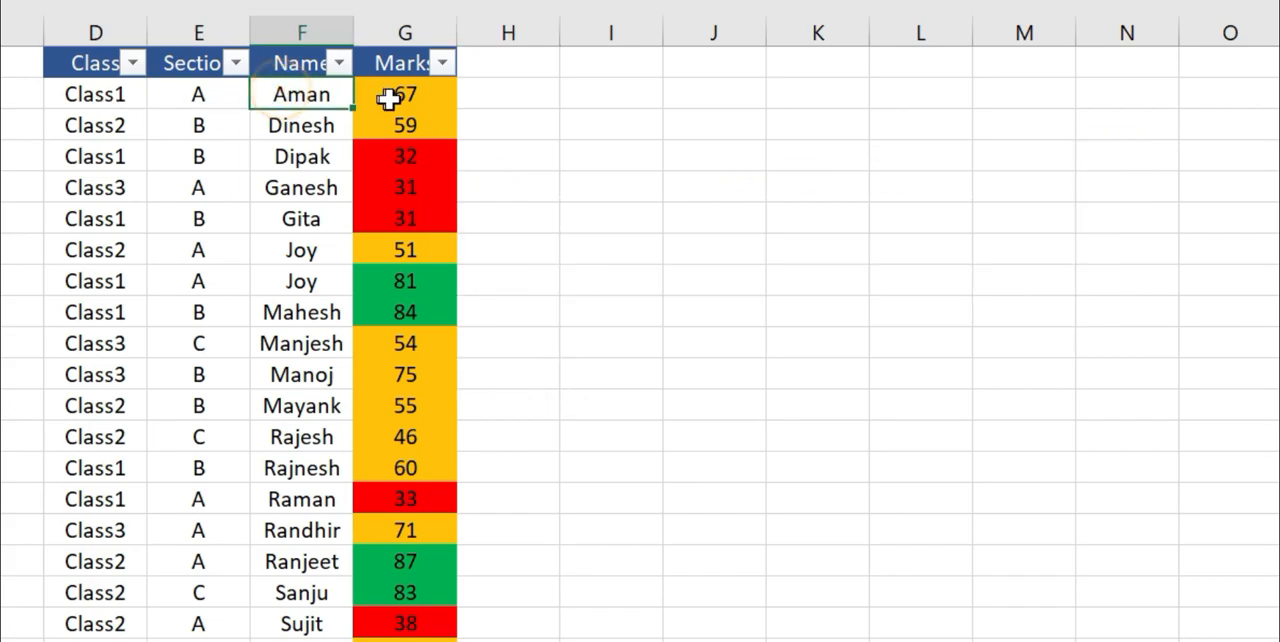
{"action": "left_click", "coordinate": [386, 94]}
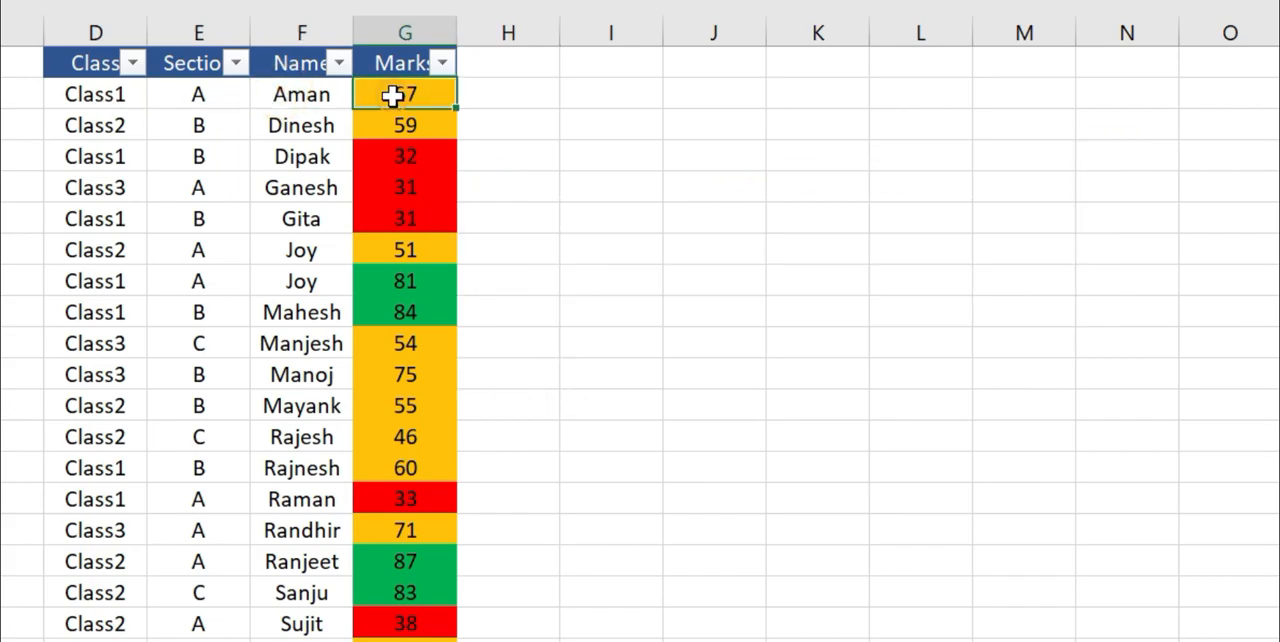
{"action": "left_click", "coordinate": [403, 158]}
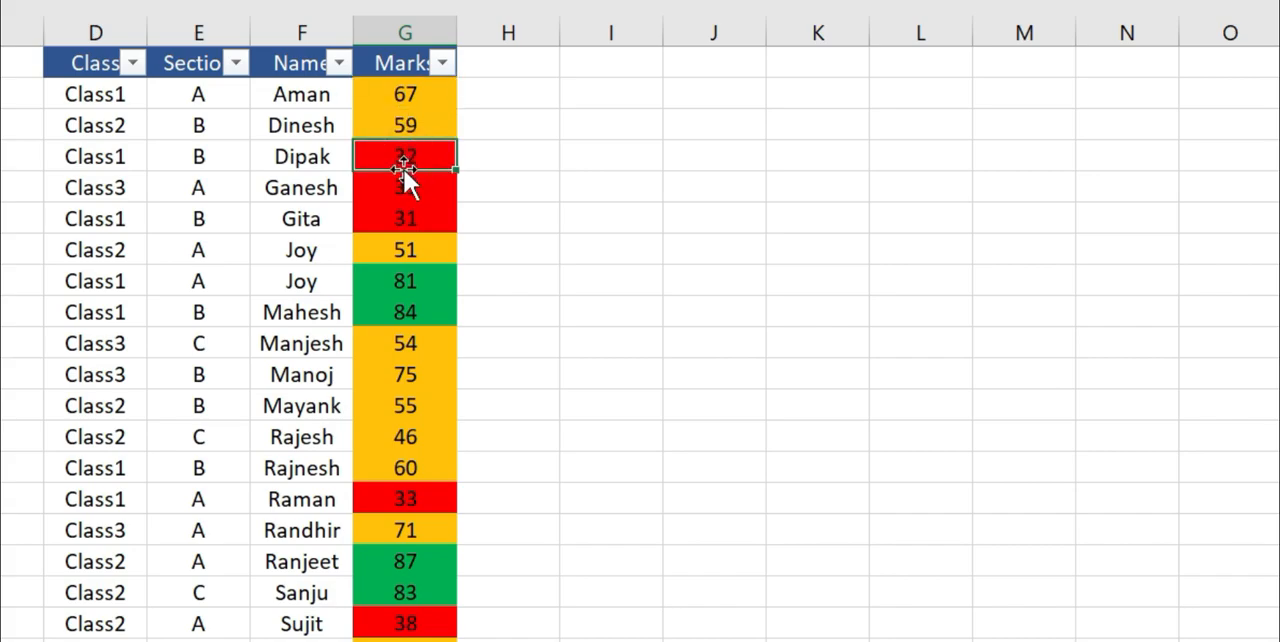
{"action": "left_click", "coordinate": [443, 63]}
{"action": "mouse_move", "coordinate": [230, 268]}
{"action": "mouse_move", "coordinate": [248, 163]}
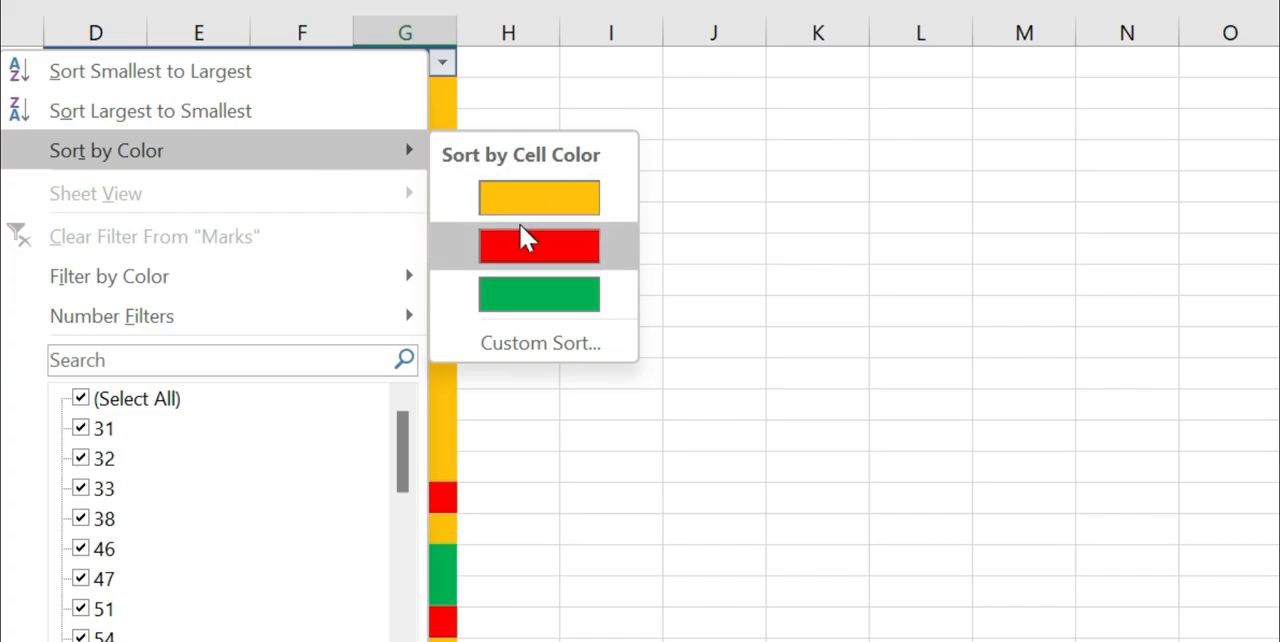
{"action": "left_click", "coordinate": [511, 306]}
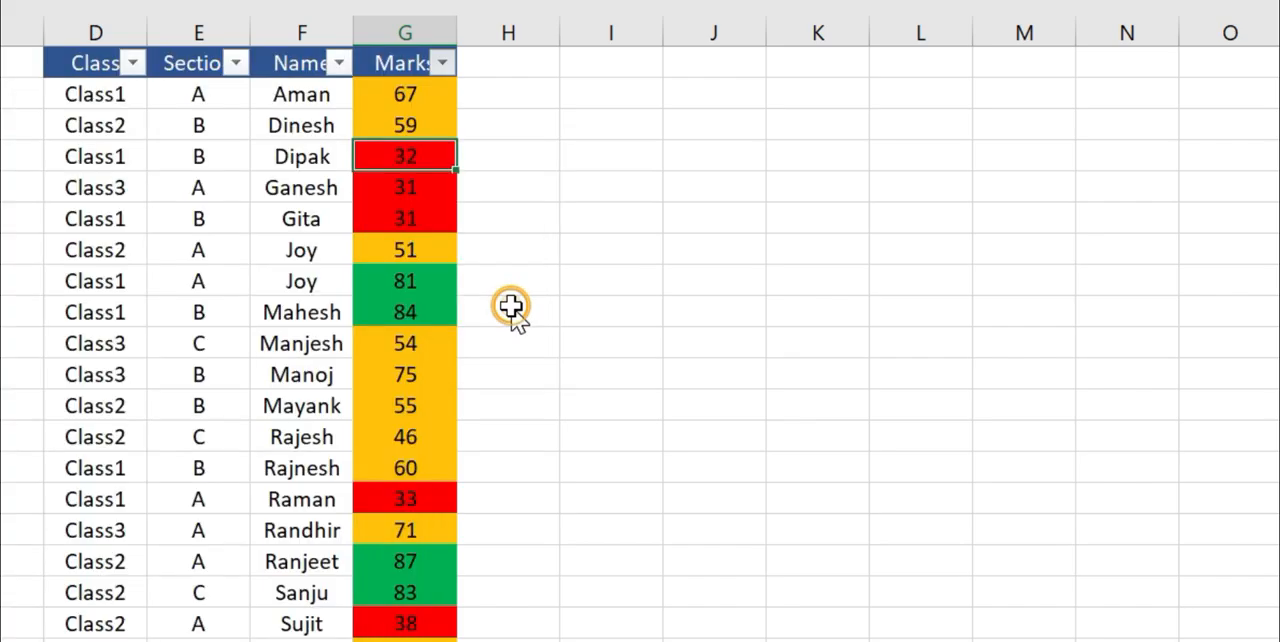
{"action": "left_click", "coordinate": [543, 276]}
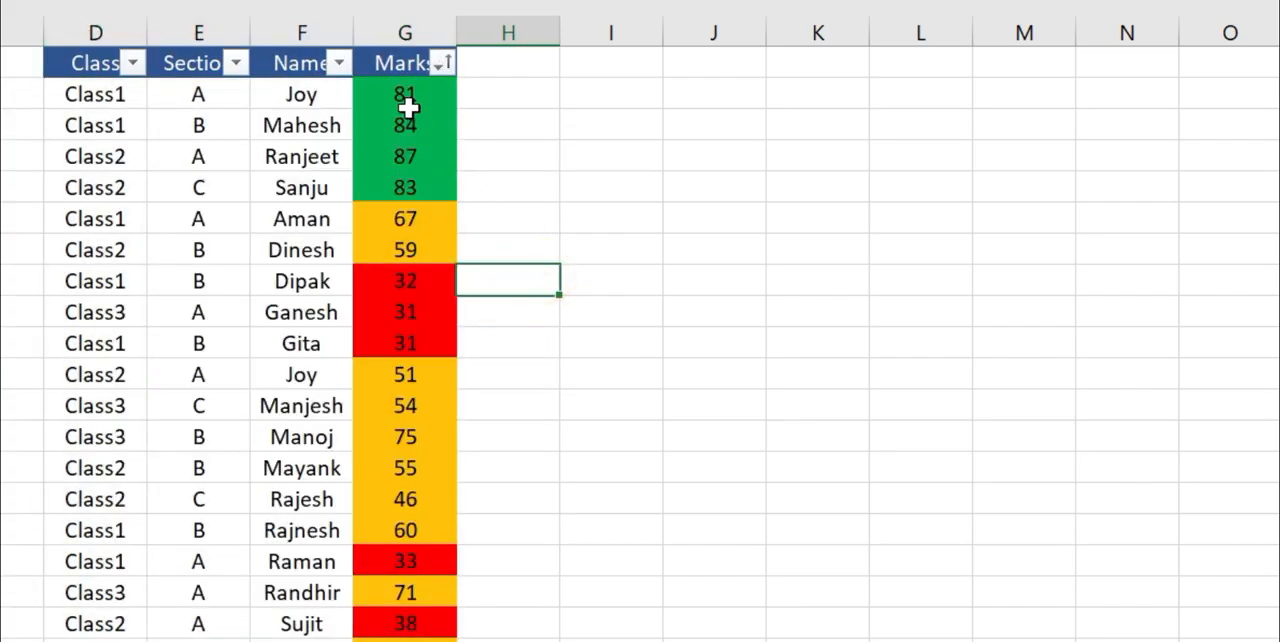
{"action": "left_click_drag", "start_coordinate": [409, 97], "coordinate": [412, 188]}
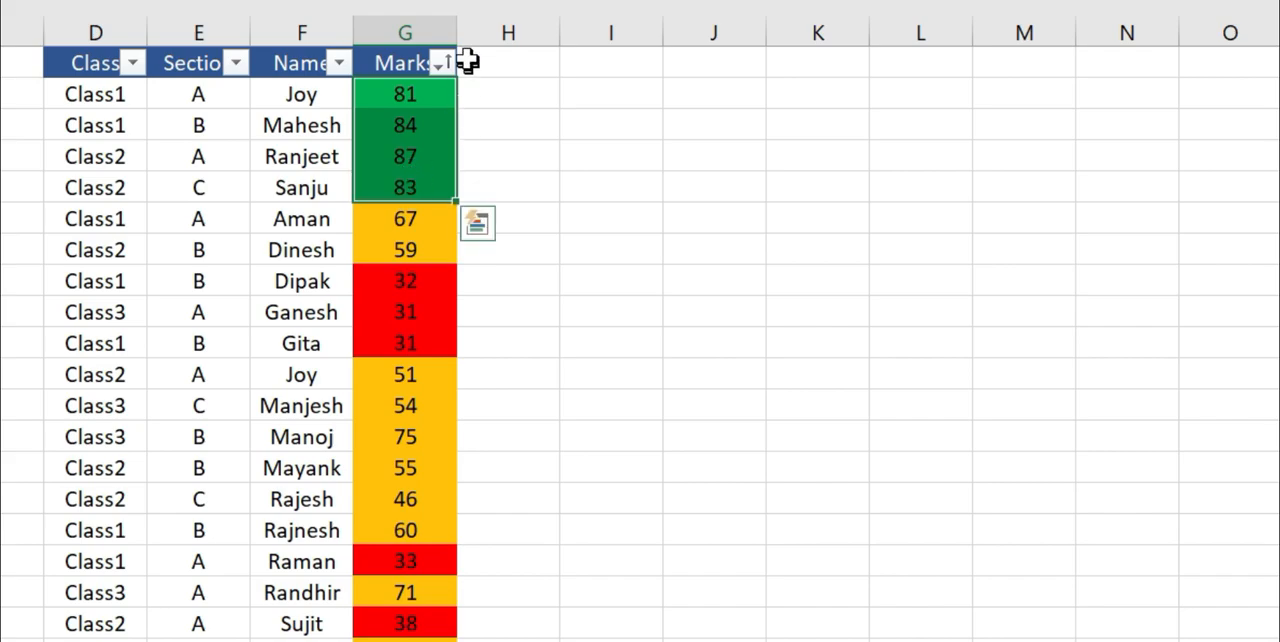
Sort the Marks column by cell colour again, this time putting the red cells on top.
{"action": "left_click", "coordinate": [446, 68]}
{"action": "left_click", "coordinate": [580, 160]}
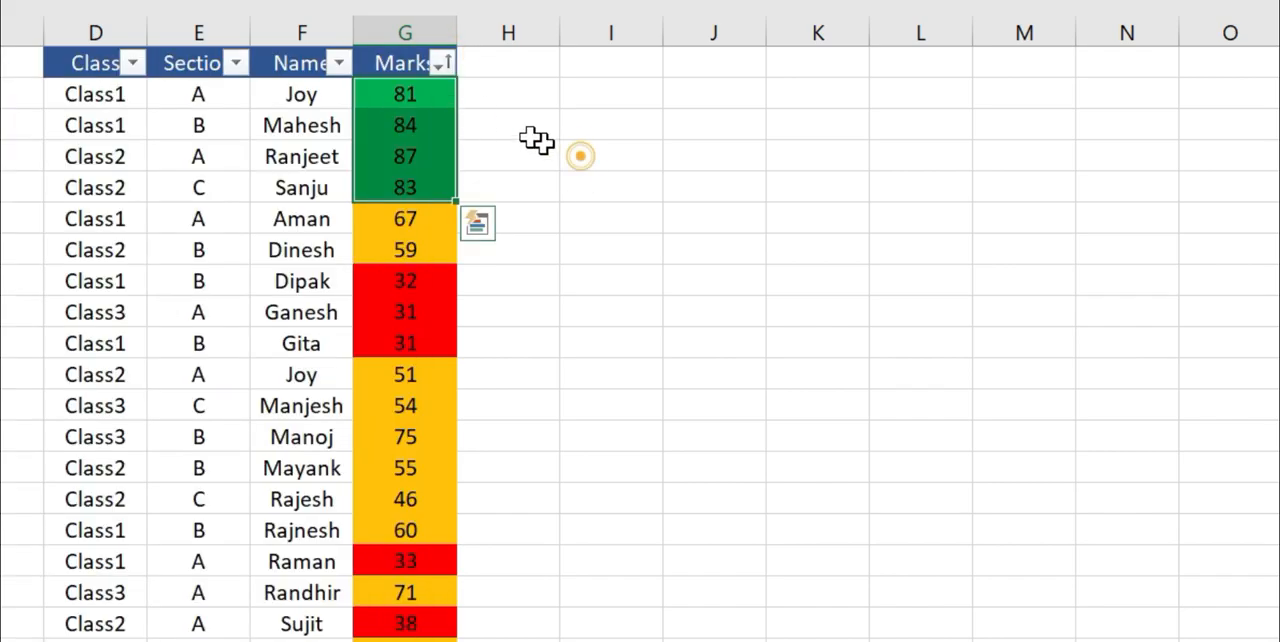
{"action": "left_click", "coordinate": [420, 97]}
{"action": "left_click", "coordinate": [441, 68]}
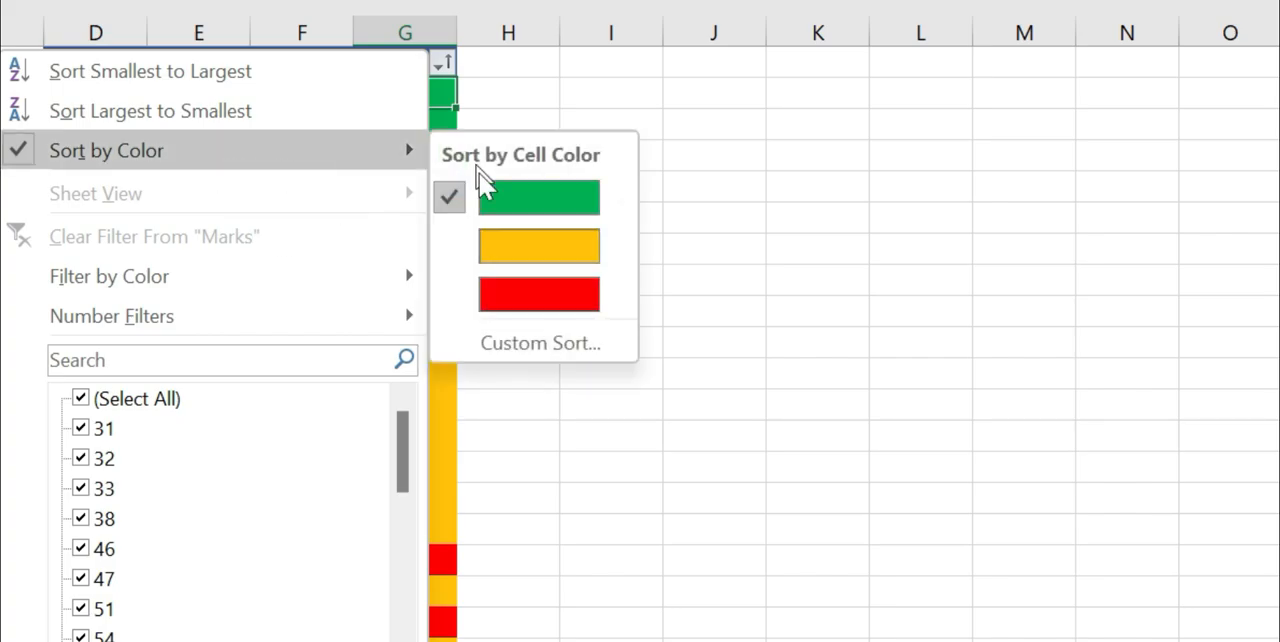
{"action": "left_click", "coordinate": [520, 292]}
{"action": "left_click", "coordinate": [520, 290]}
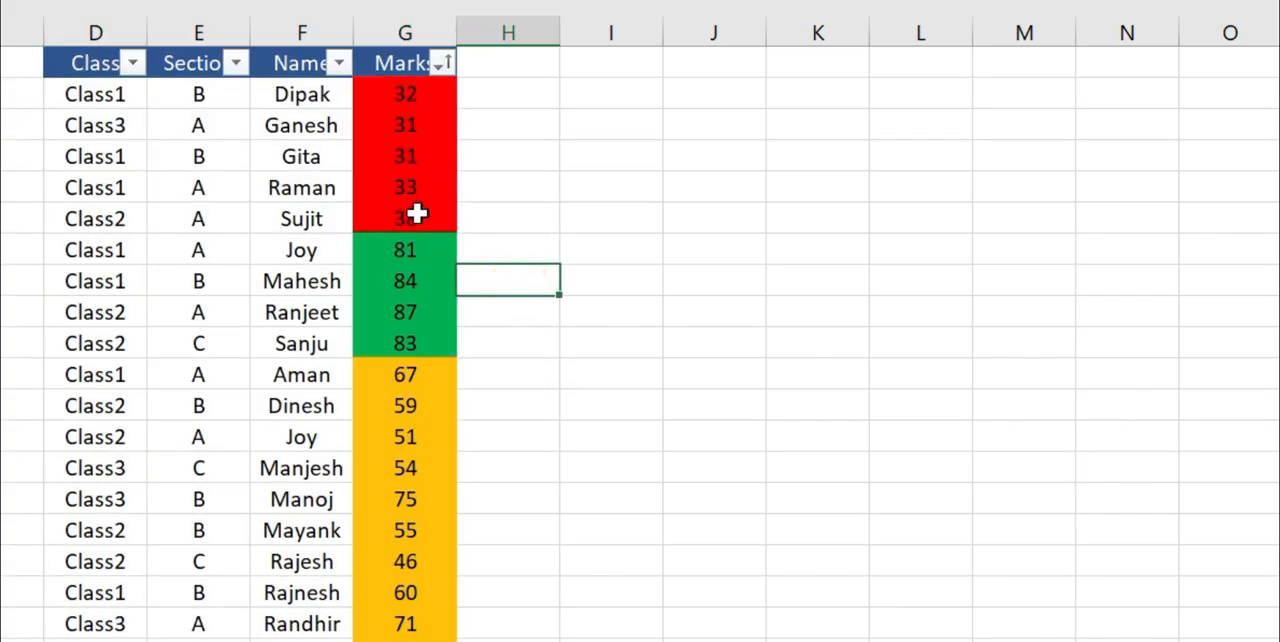
{"action": "left_click", "coordinate": [406, 94]}
{"action": "left_click", "coordinate": [415, 250]}
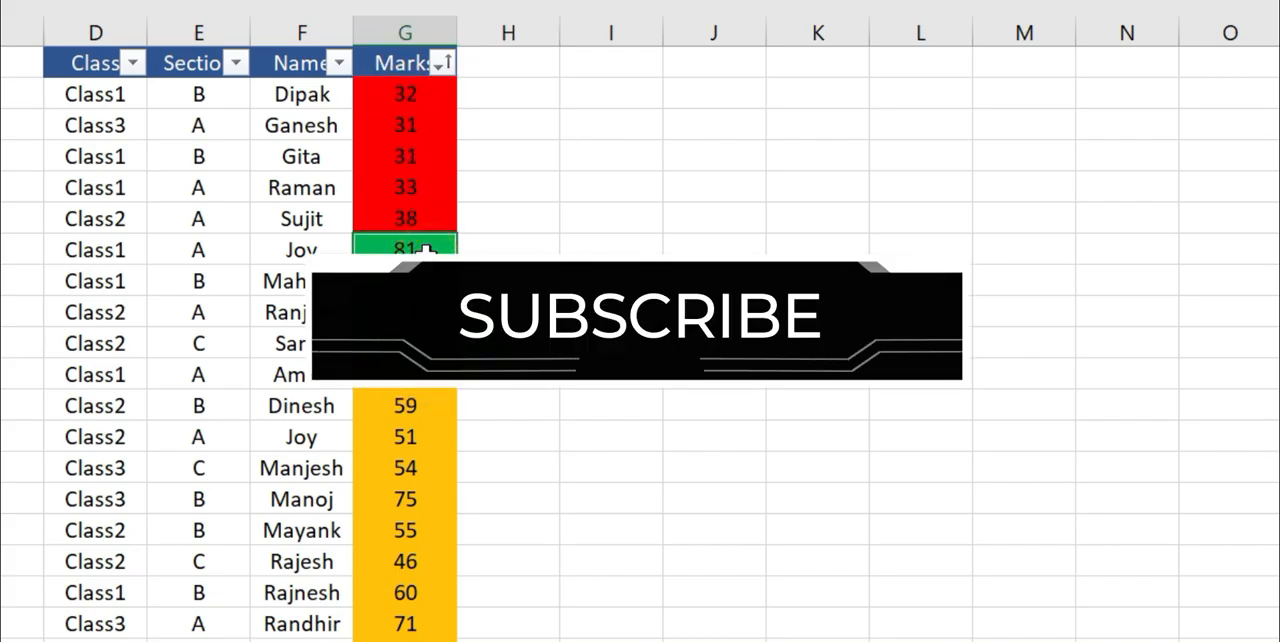
Switch to the Custom Sort sheet and select the first data cell of the Section column.
{"action": "left_click", "coordinate": [491, 219]}
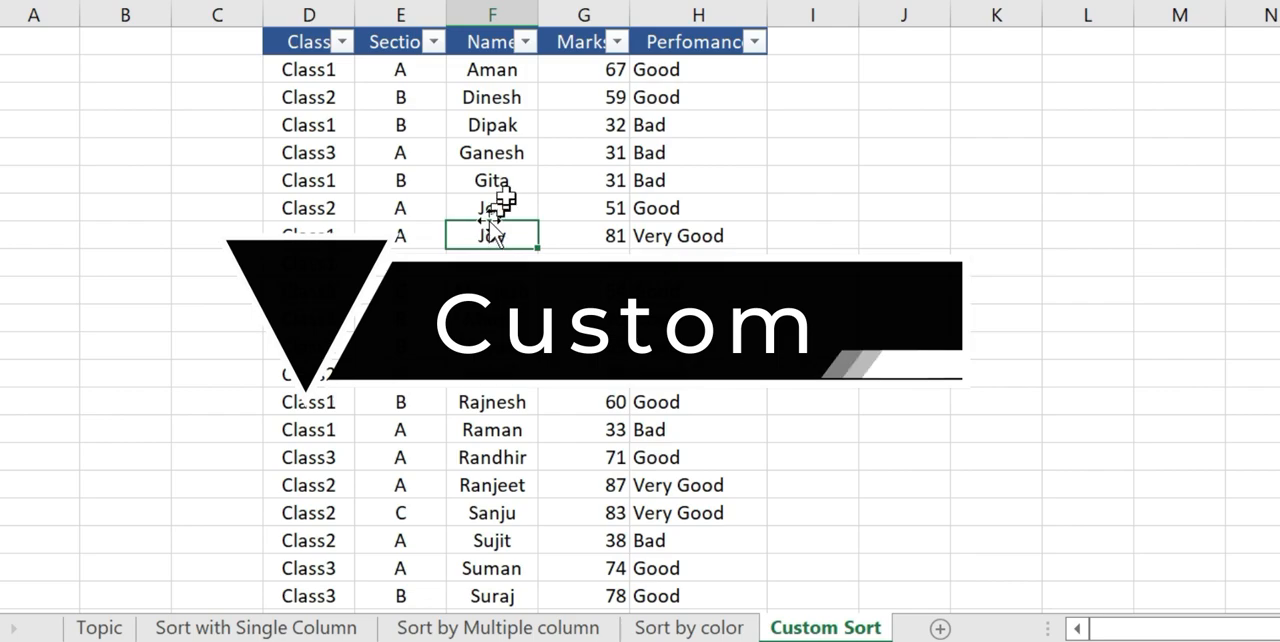
{"action": "left_click", "coordinate": [430, 93]}
{"action": "left_click", "coordinate": [404, 72]}
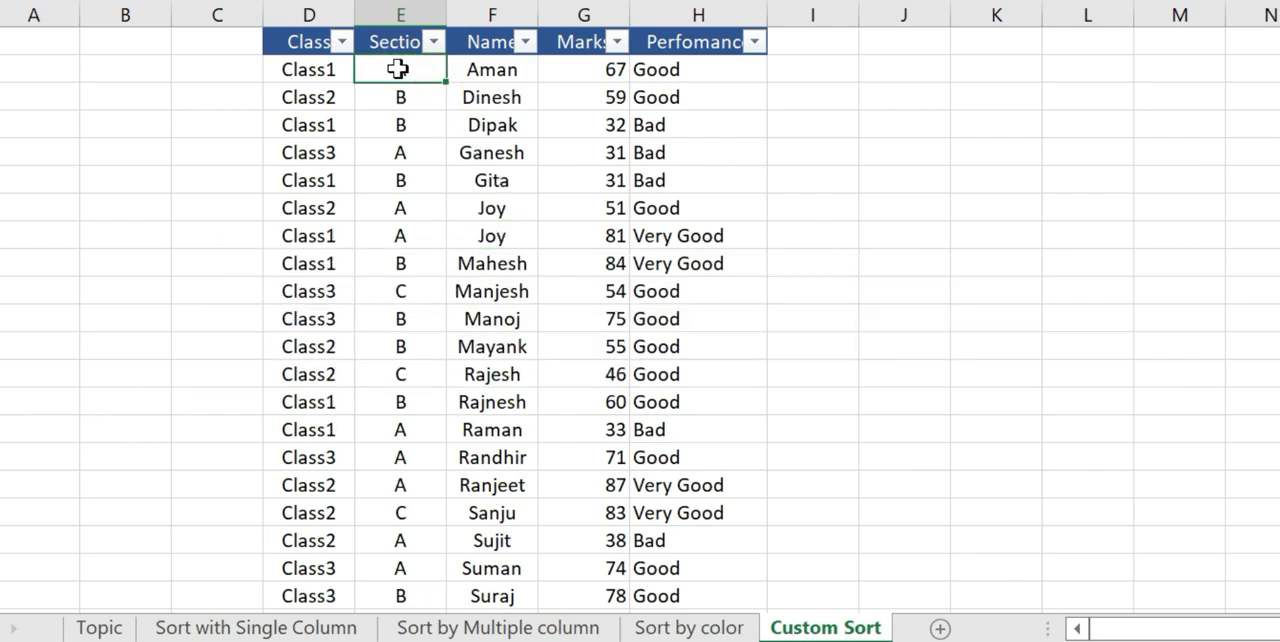
{"action": "right_click", "coordinate": [399, 68]}
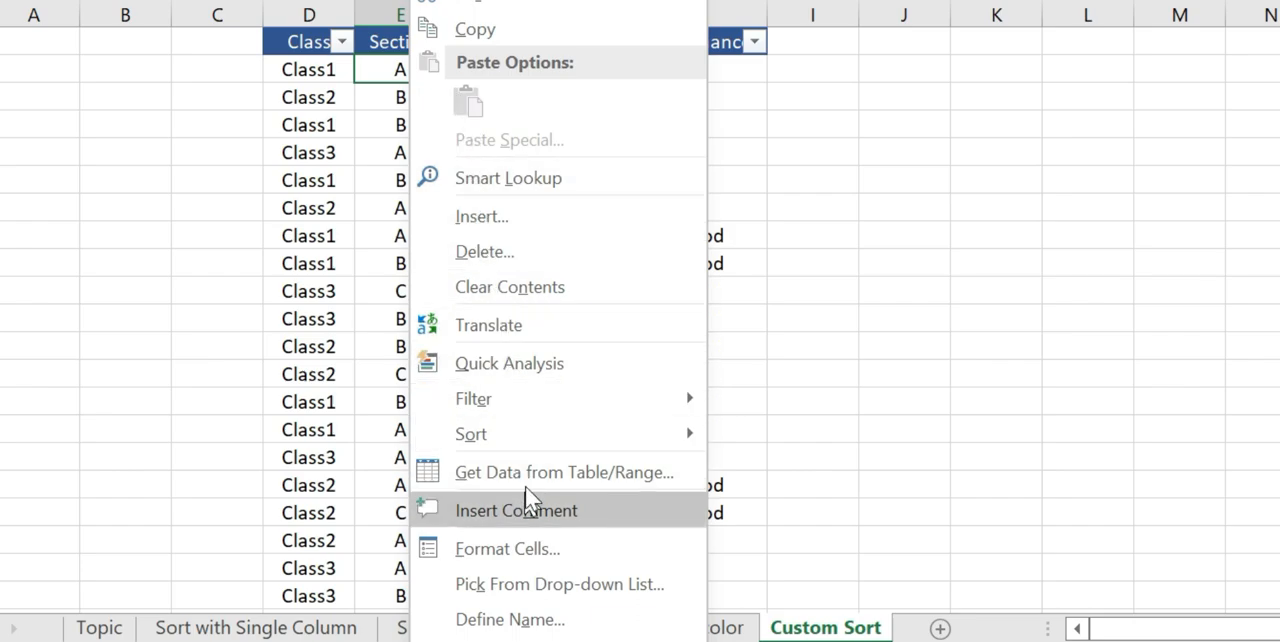
{"action": "mouse_move", "coordinate": [533, 443]}
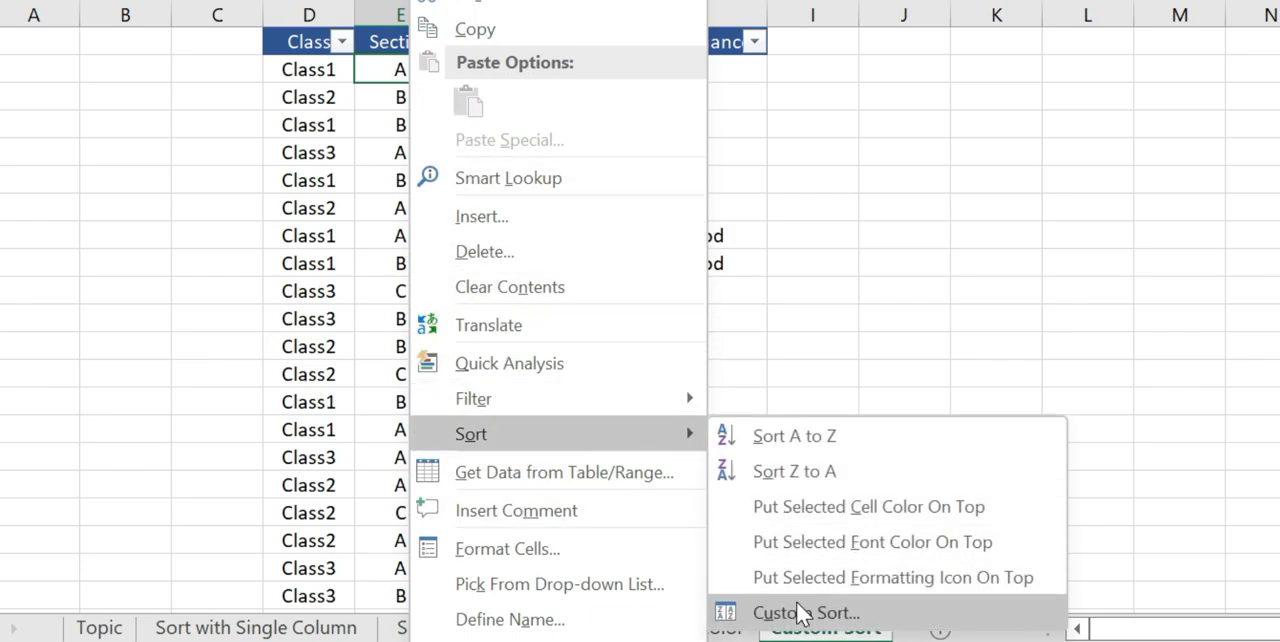
{"action": "left_click", "coordinate": [335, 128]}
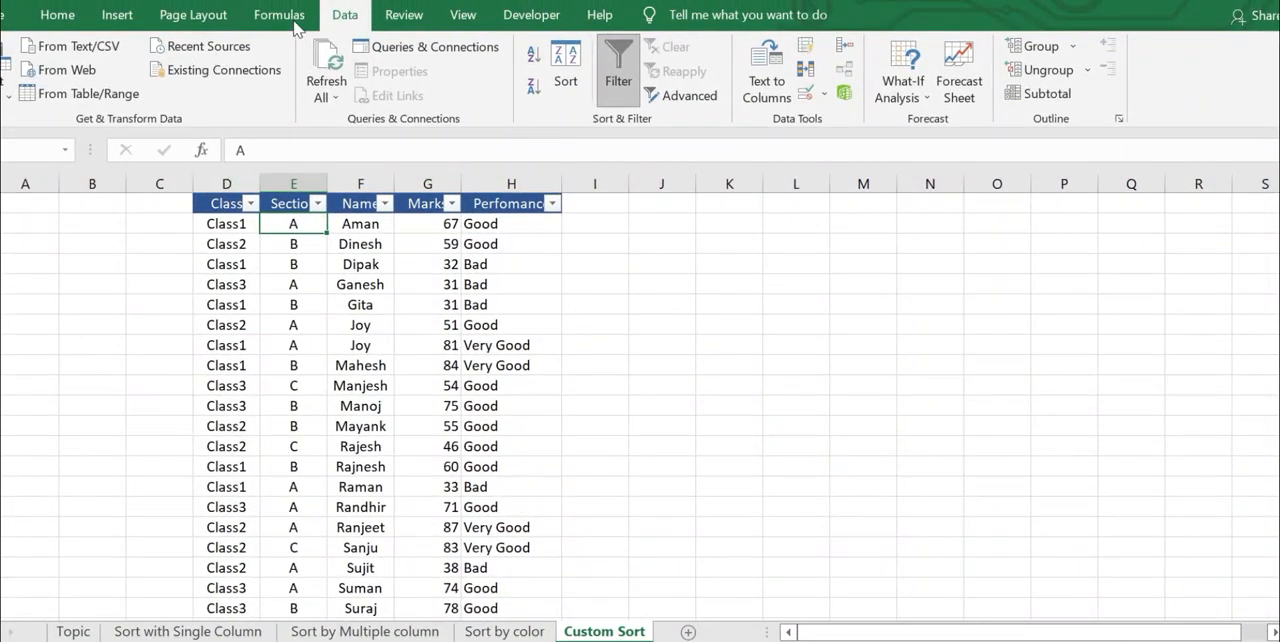
Start a custom sort of the table with Section as the sort-by column.
{"action": "left_click", "coordinate": [566, 62]}
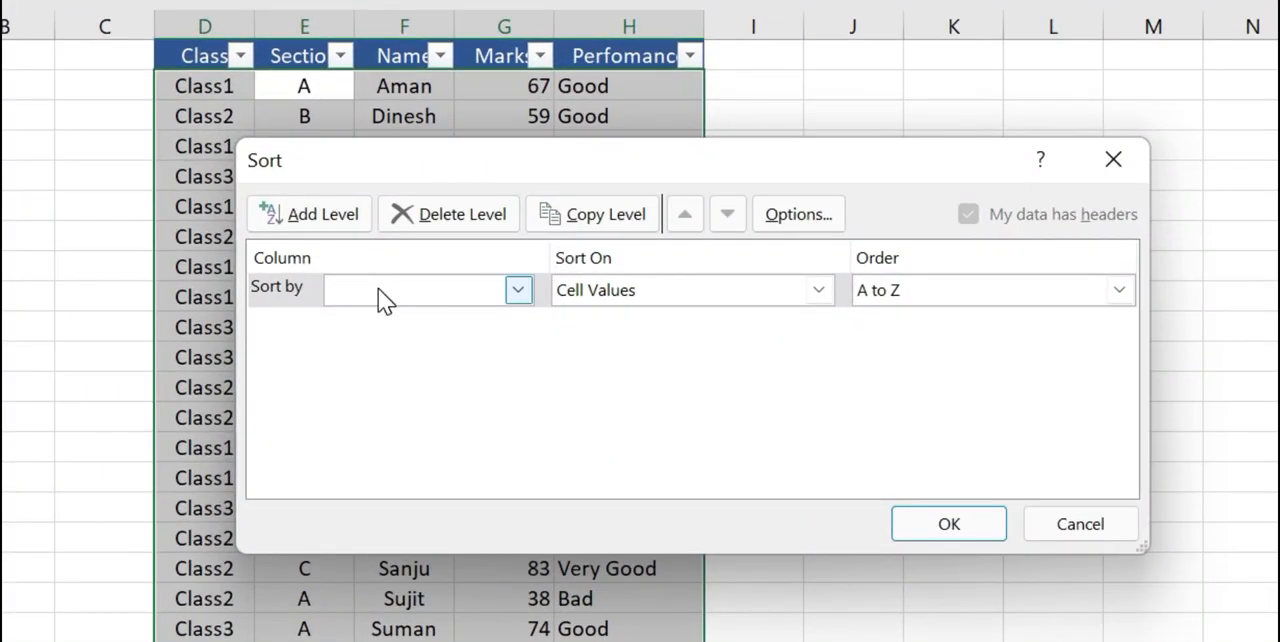
{"action": "left_click", "coordinate": [380, 292]}
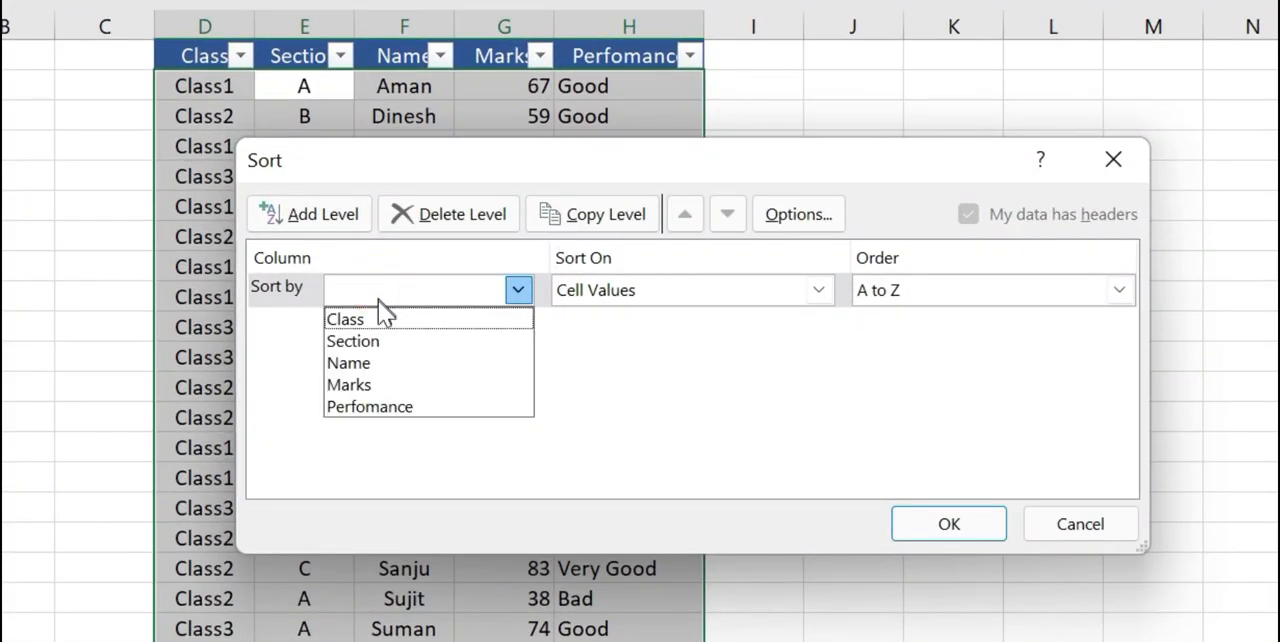
{"action": "left_click", "coordinate": [370, 342]}
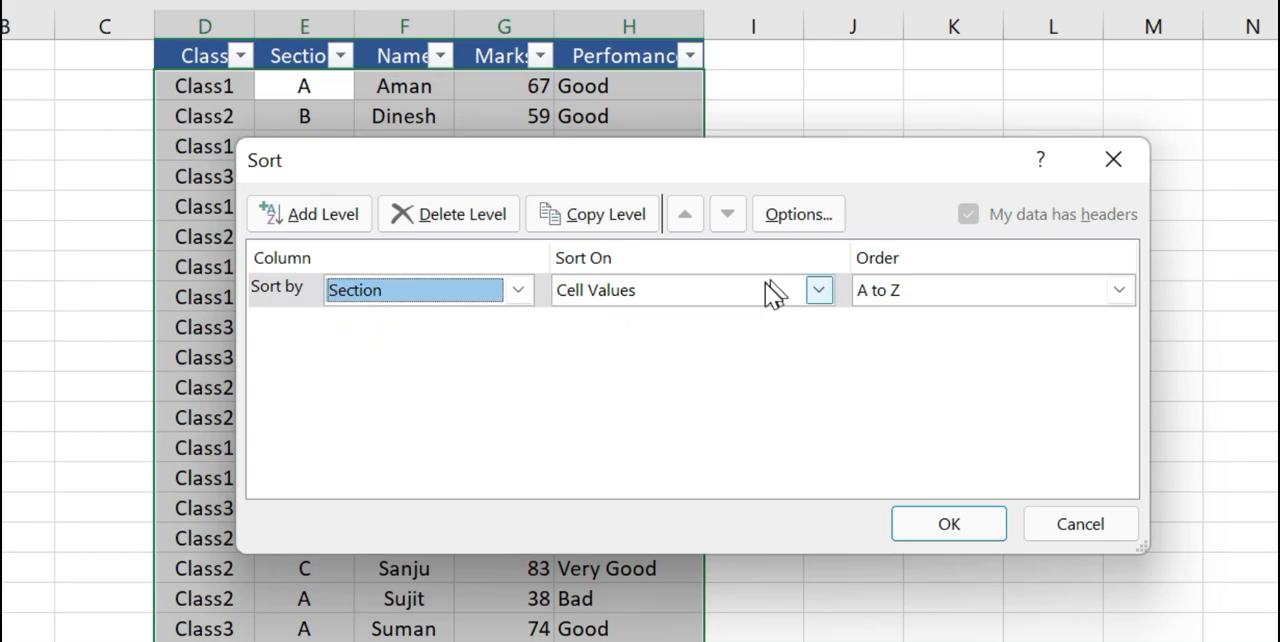
Create a custom list with the entries B, C, A and use it as the sort order for Section.
{"action": "left_click", "coordinate": [913, 296]}
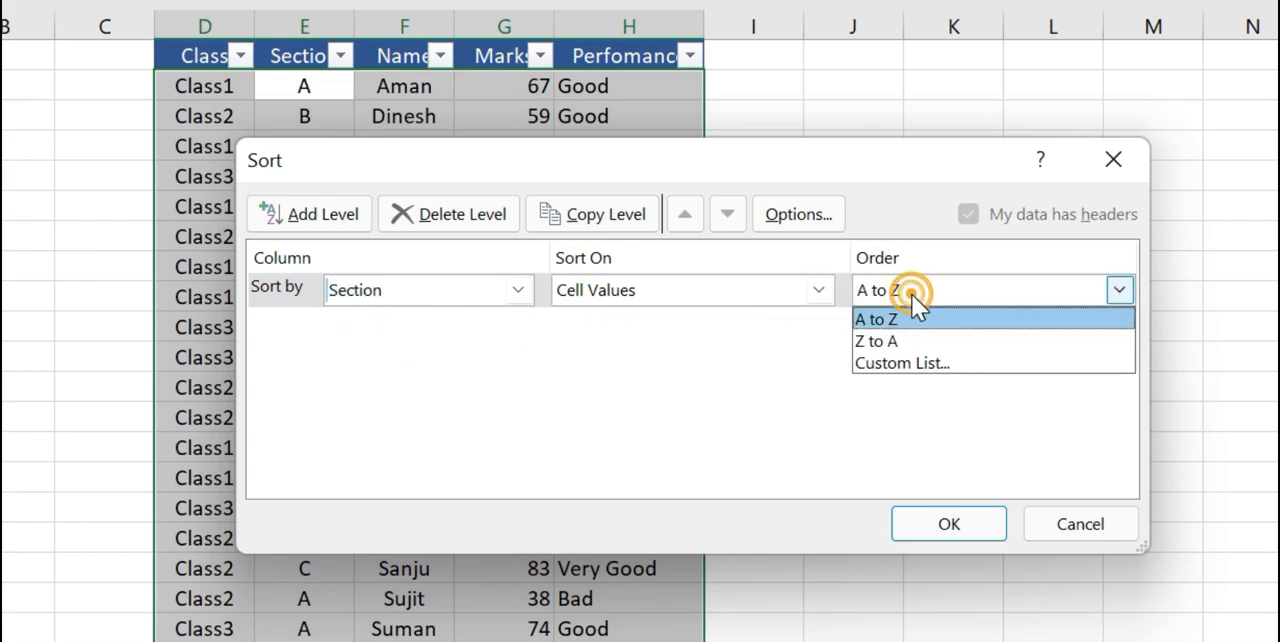
{"action": "left_click", "coordinate": [892, 364]}
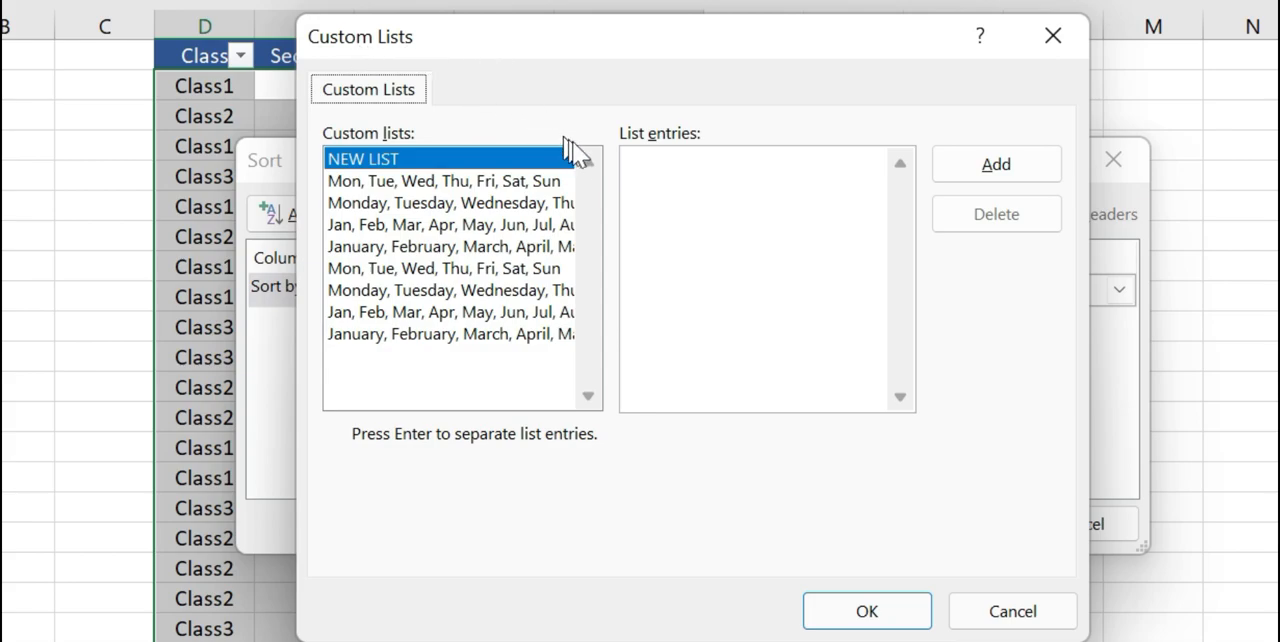
{"action": "left_click", "coordinate": [636, 168]}
{"action": "left_click", "coordinate": [628, 166]}
{"action": "type", "text": "B,C,A"}
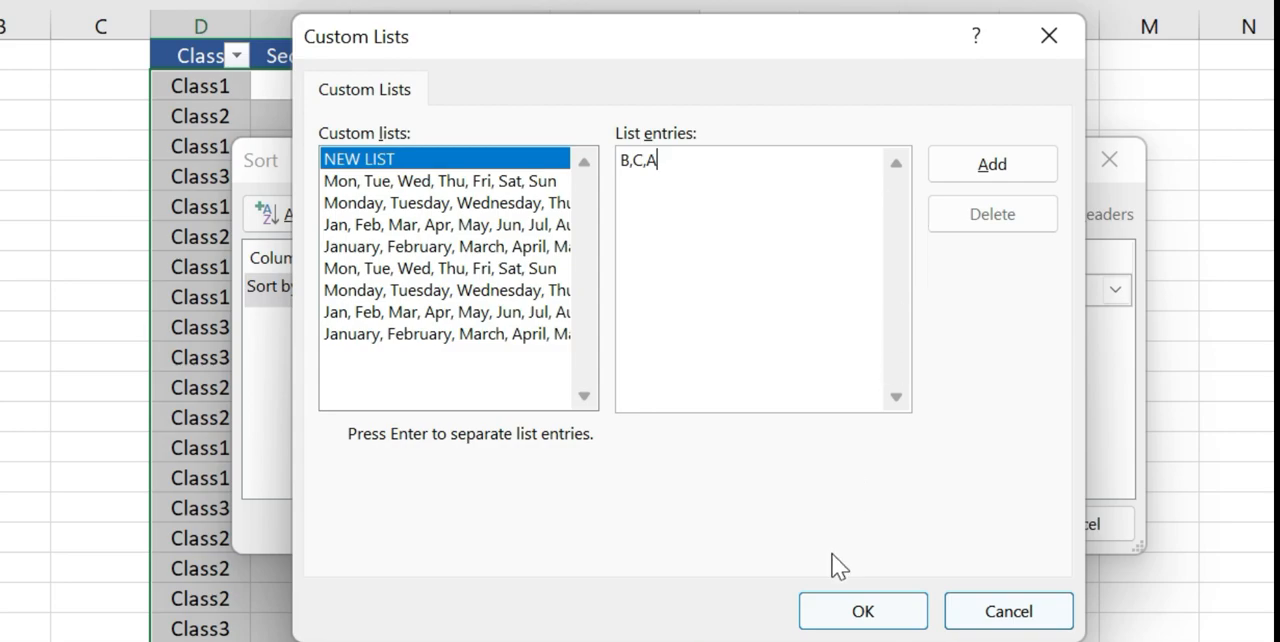
{"action": "left_click", "coordinate": [992, 167]}
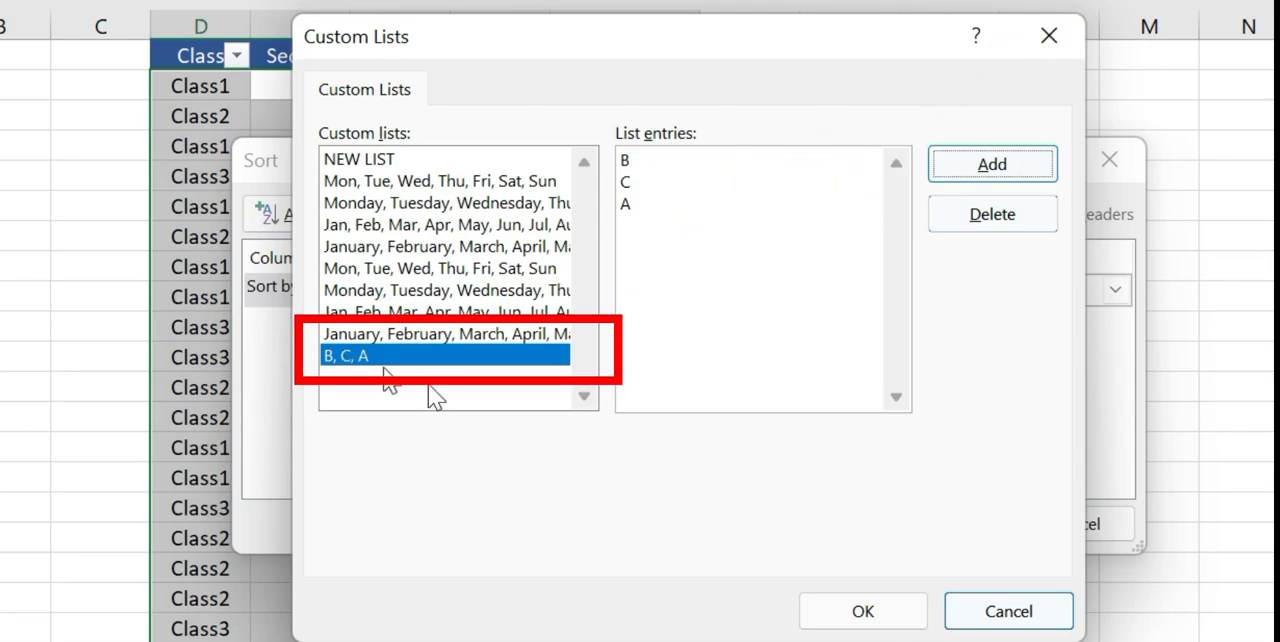
{"action": "left_click", "coordinate": [880, 613]}
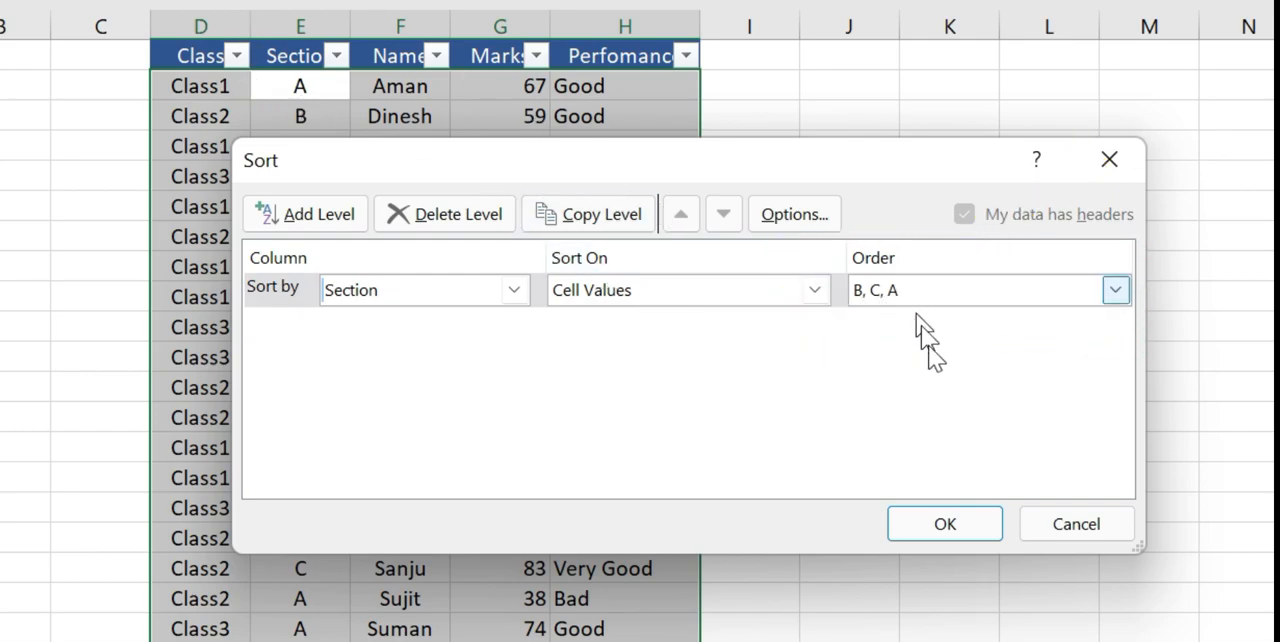
Apply the custom sort and select the B and A groups in the Section column to check their order.
{"action": "left_click", "coordinate": [945, 525]}
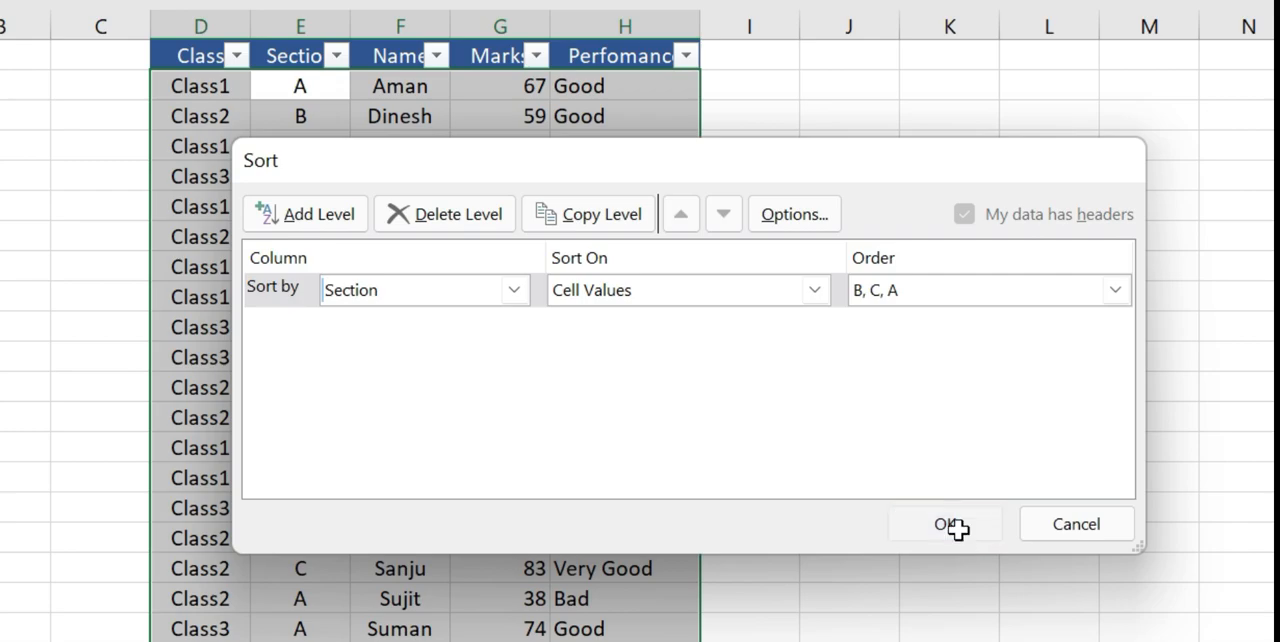
{"action": "left_click_drag", "start_coordinate": [305, 90], "coordinate": [308, 298]}
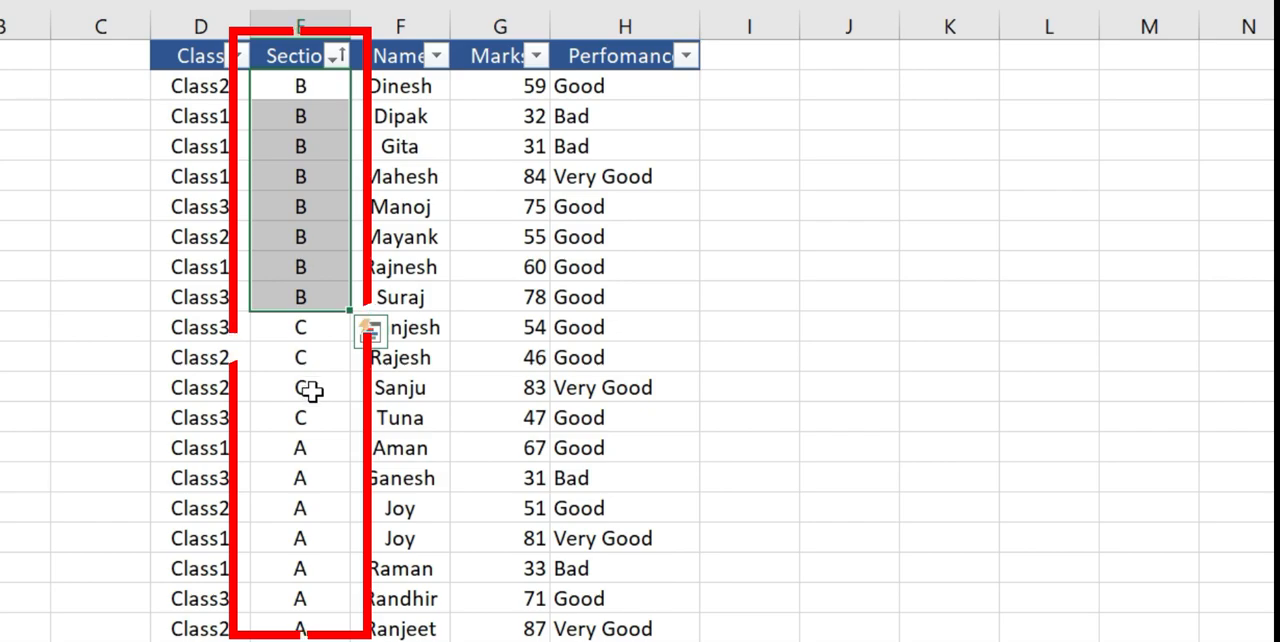
{"action": "left_click_drag", "start_coordinate": [310, 452], "coordinate": [287, 571]}
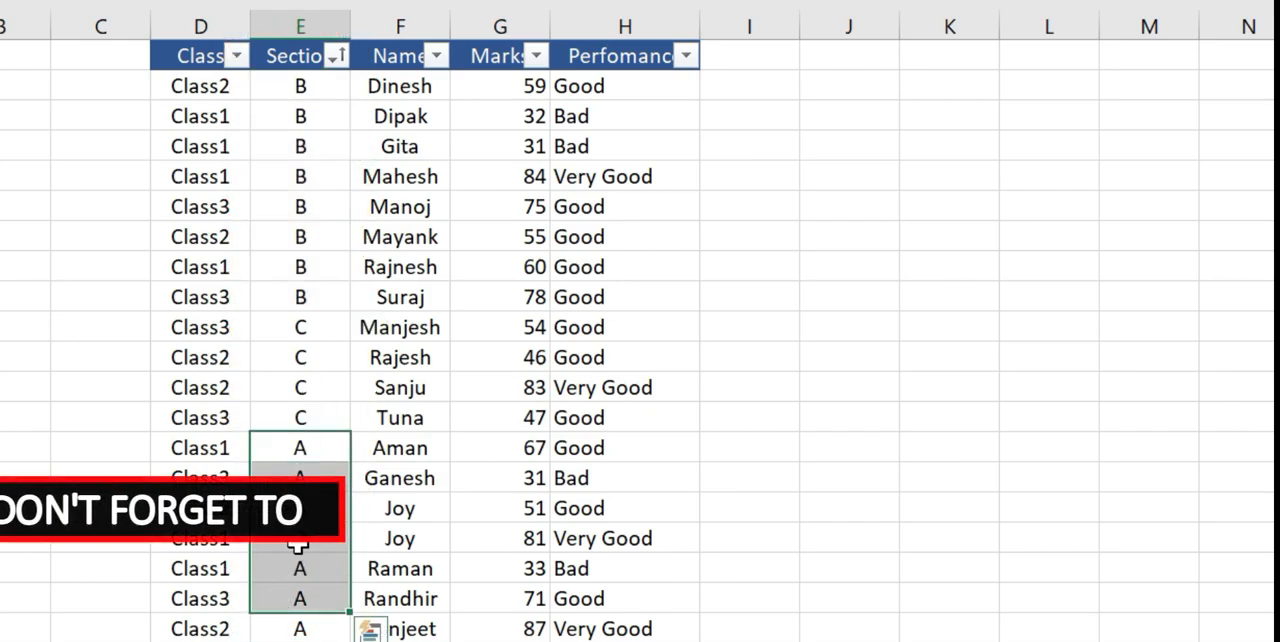
{"action": "left_click", "coordinate": [314, 236]}
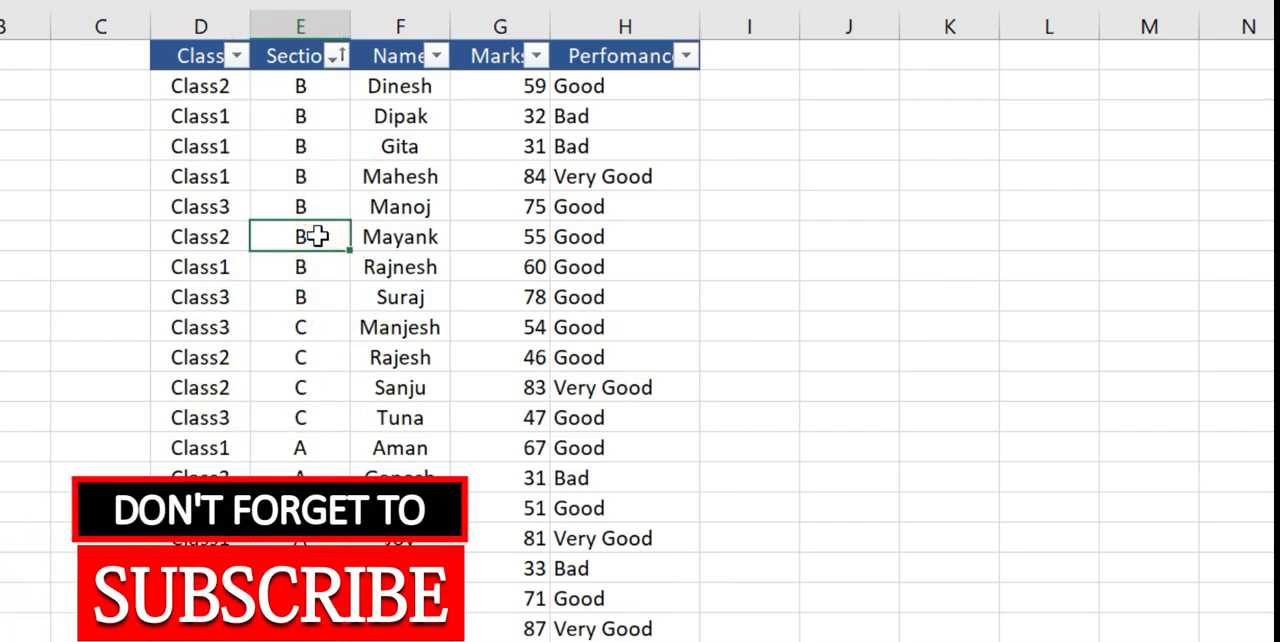